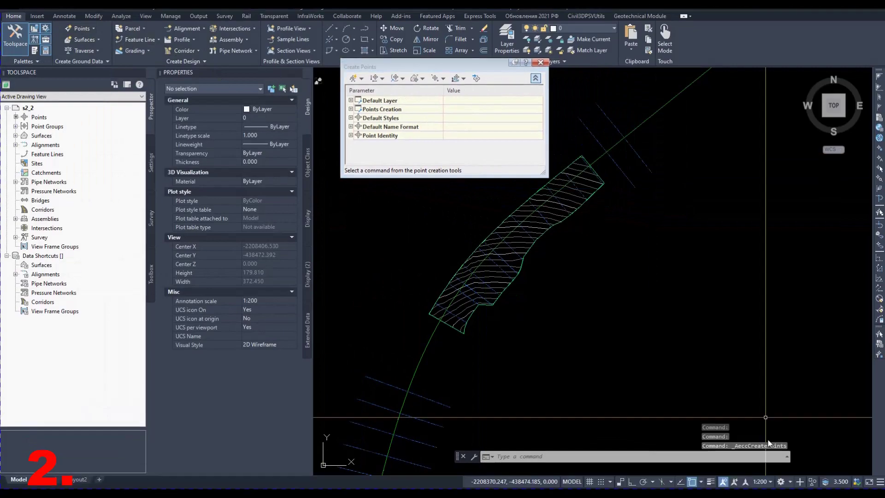
- Set the annotation scale to 1:1000 and start the Automatic point creation command
{"action": "left_click", "coordinate": [769, 481]}
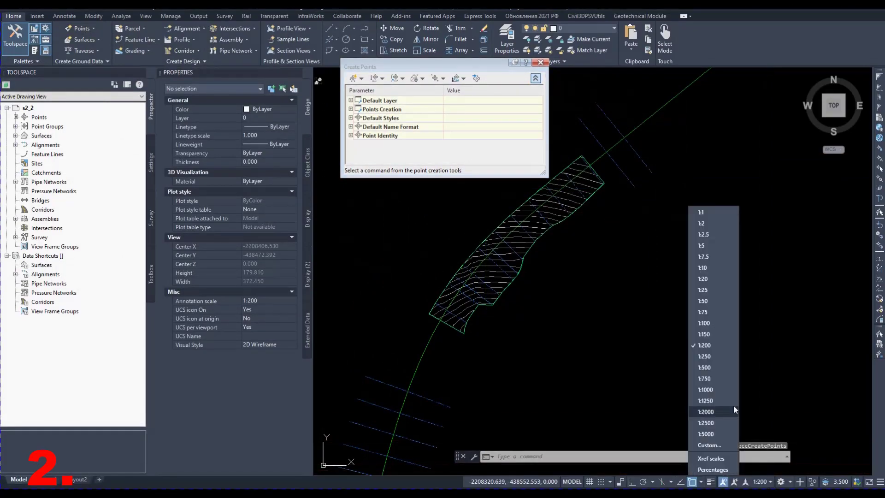
{"action": "left_click", "coordinate": [705, 389]}
{"action": "left_click", "coordinate": [362, 97]}
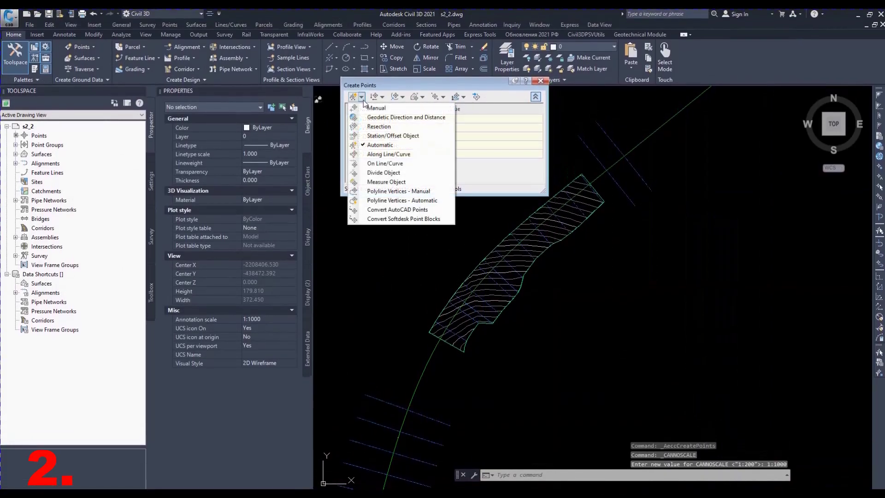
{"action": "left_click", "coordinate": [377, 146]}
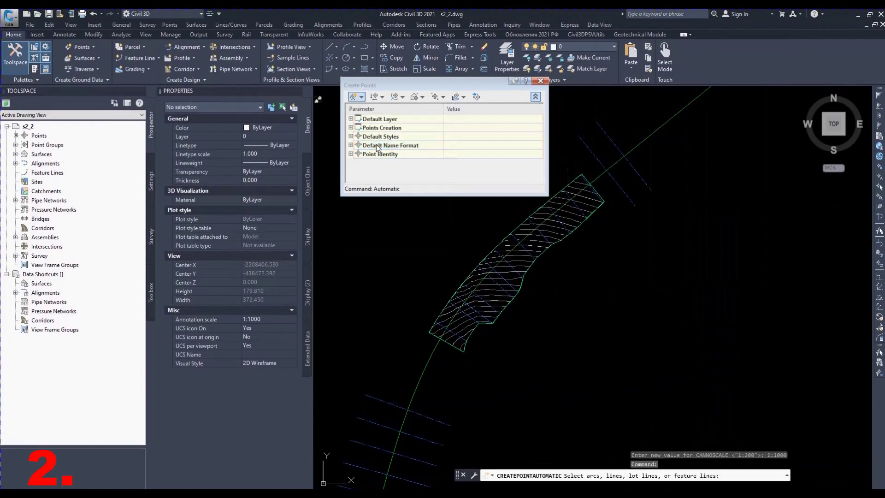
- Set the Points Creation prompts for elevations, point names and descriptions to None
{"action": "left_click", "coordinate": [351, 128]}
{"action": "left_click", "coordinate": [463, 164]}
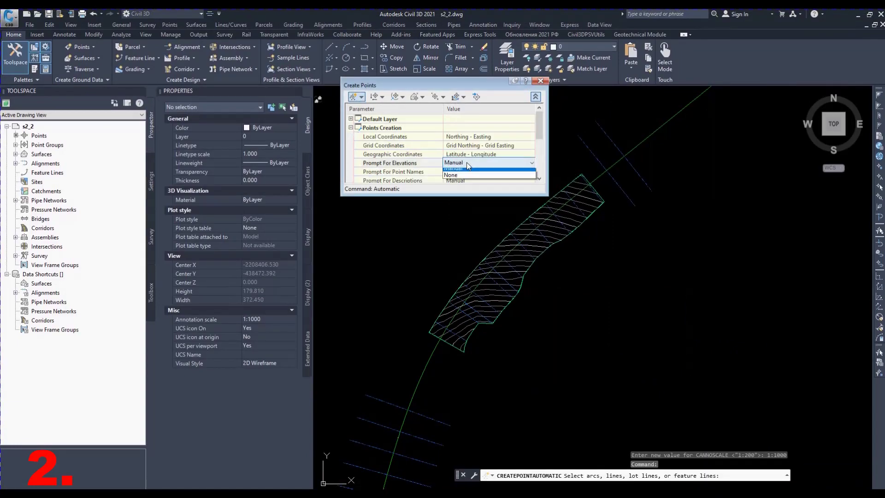
{"action": "left_click", "coordinate": [507, 180]}
{"action": "left_click", "coordinate": [508, 181]}
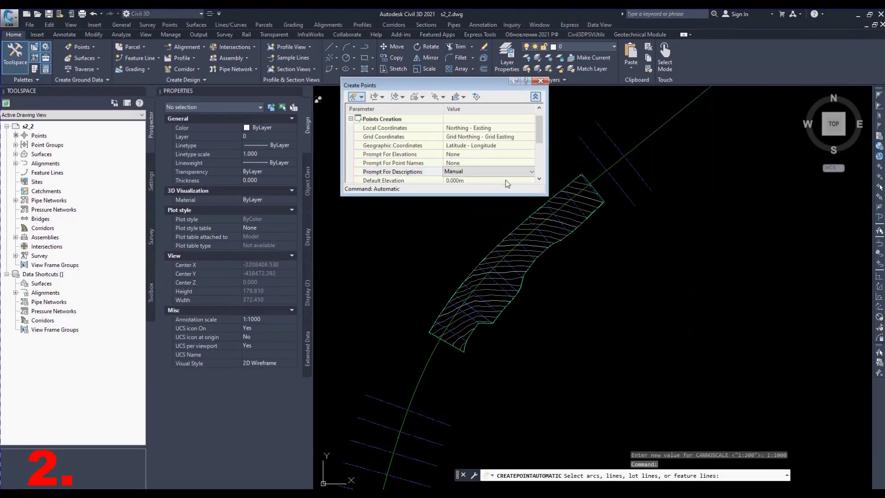
{"action": "left_click", "coordinate": [502, 172]}
{"action": "left_click", "coordinate": [465, 203]}
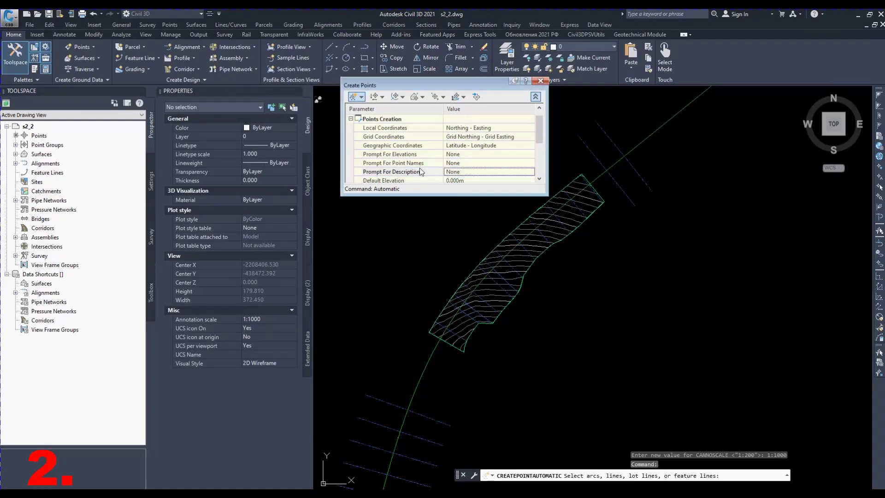
- Create points automatically on the outline and cross lines of the contoured area, excluding the contours from the selection, and close Create Points
{"action": "middle_click_drag", "start_coordinate": [435, 243], "coordinate": [510, 279]}
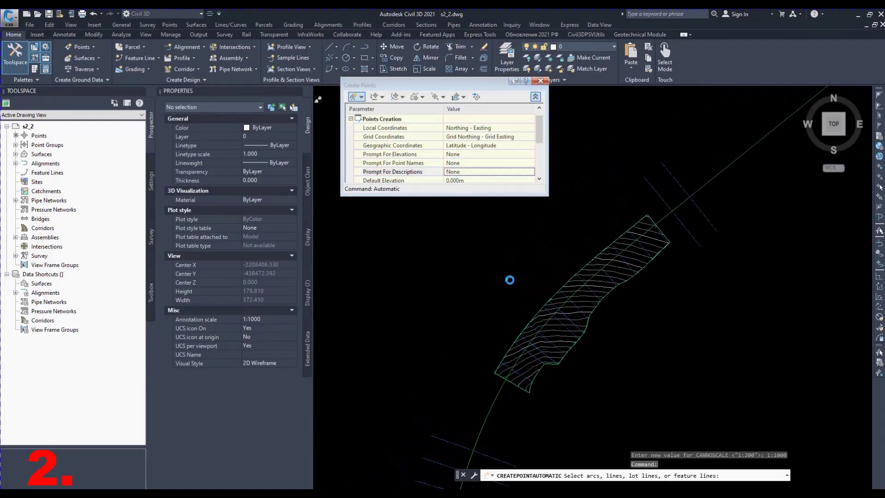
{"action": "left_click", "coordinate": [428, 201]}
{"action": "left_click", "coordinate": [720, 412]}
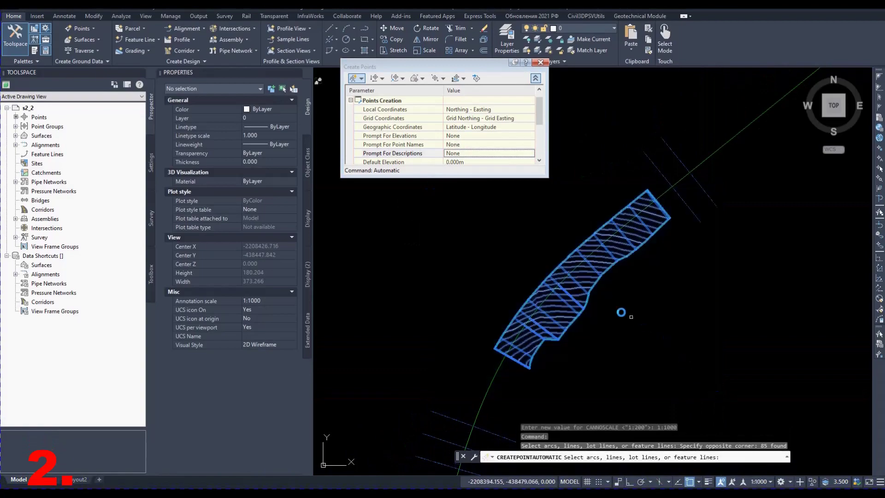
{"action": "left_click", "coordinate": [604, 297], "text": "shift"}
{"action": "left_click", "coordinate": [580, 284], "text": "shift"}
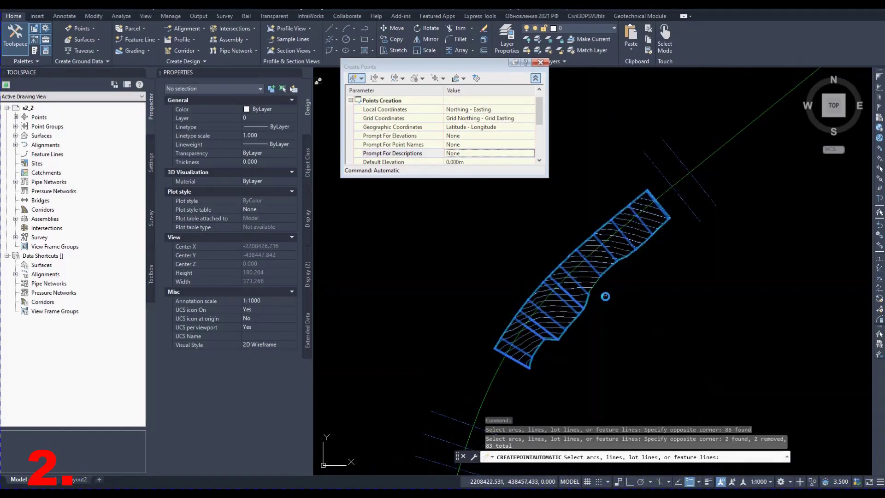
{"action": "key", "text": "Return"}
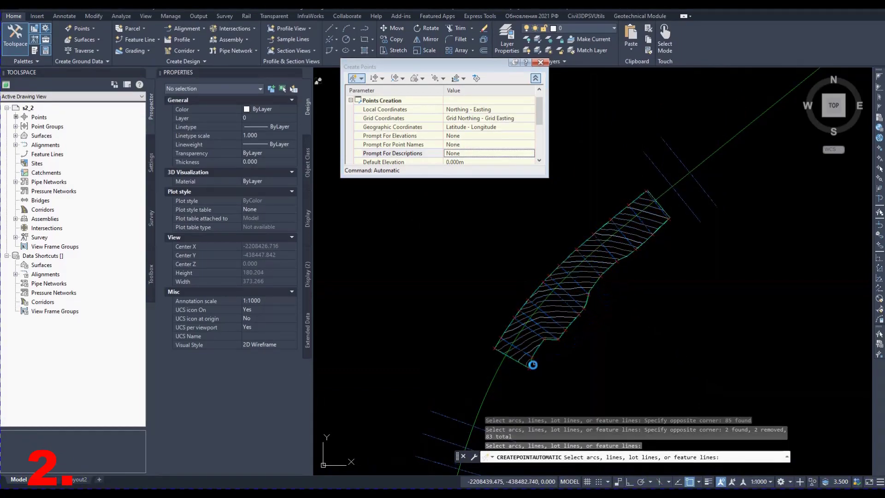
{"action": "scroll", "coordinate": [533, 365], "scroll_direction": "up", "scroll_amount": 4}
{"action": "scroll", "coordinate": [663, 302], "scroll_direction": "down", "scroll_amount": 4}
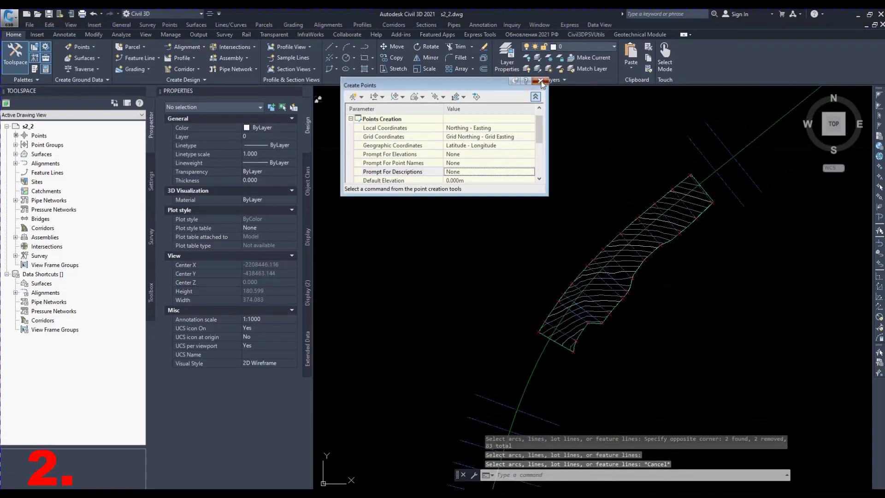
{"action": "key", "text": "Escape"}
{"action": "scroll", "coordinate": [567, 300], "scroll_direction": "up", "scroll_amount": 4}
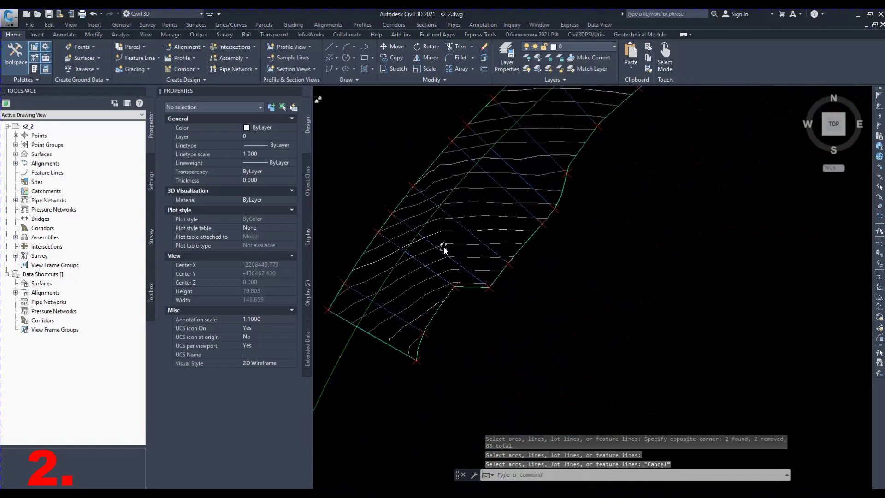
- Hide the object properties and create a Station Offset to Points report for all points relative to alignment C3
{"action": "key", "text": "ctrl+1"}
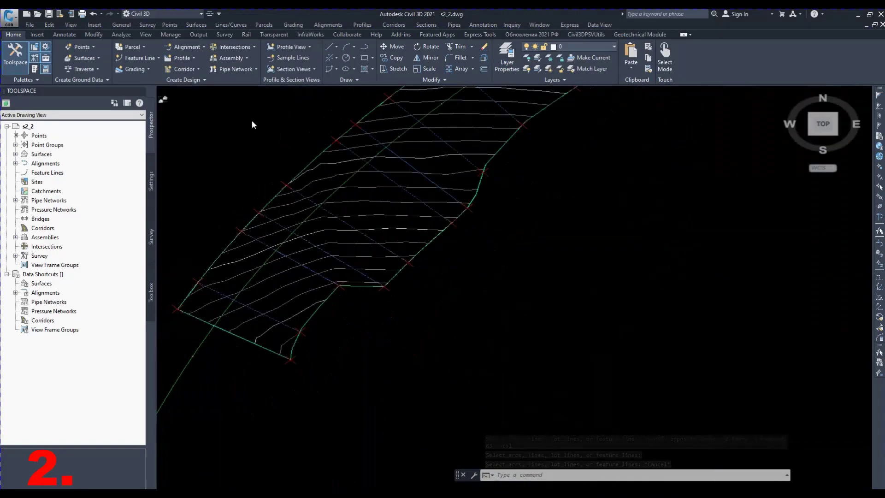
{"action": "left_click", "coordinate": [150, 293]}
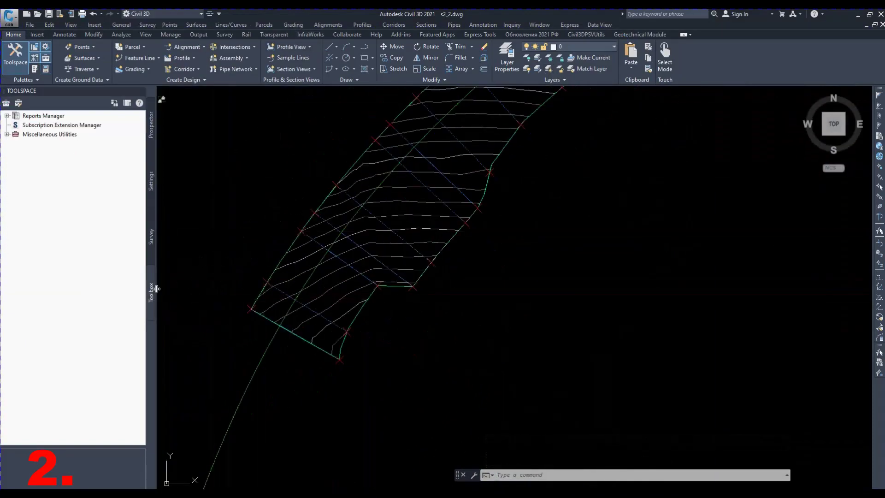
{"action": "left_click", "coordinate": [7, 117]}
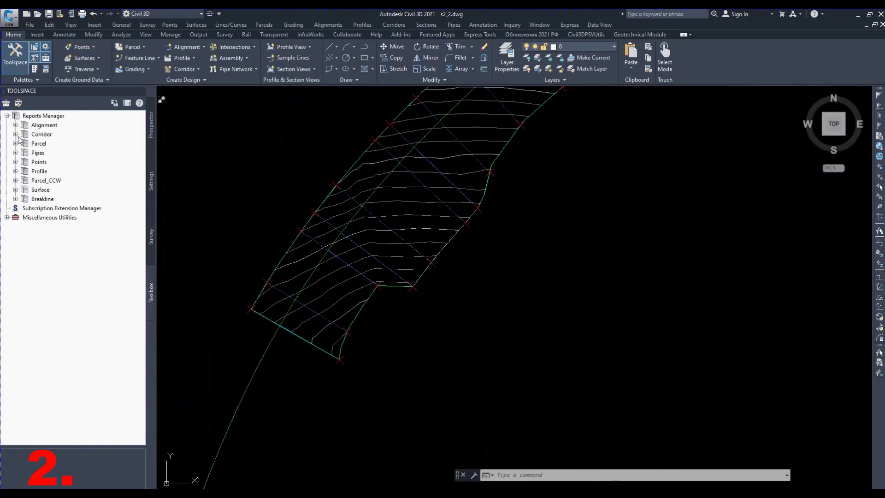
{"action": "left_click", "coordinate": [16, 163]}
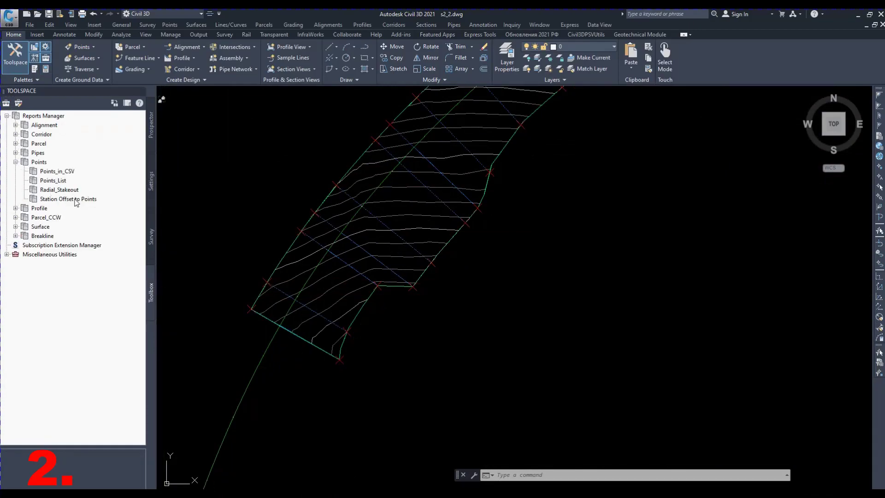
{"action": "double_click", "coordinate": [77, 203]}
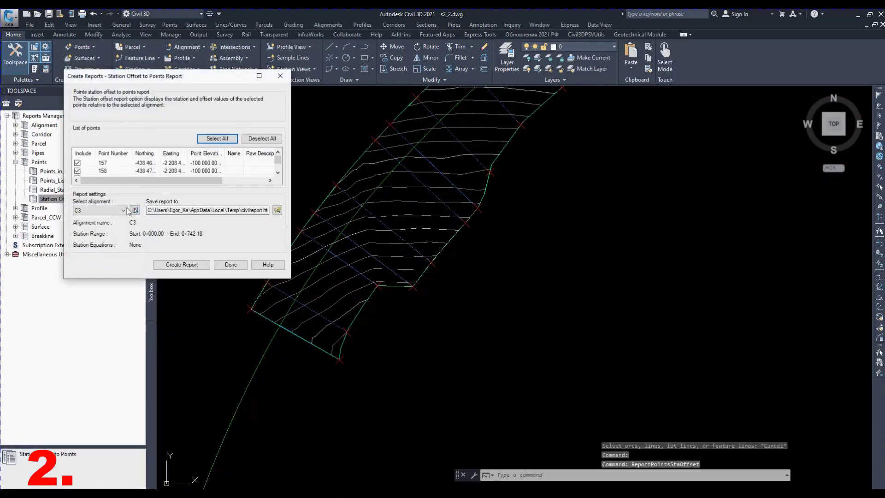
{"action": "left_click", "coordinate": [187, 265]}
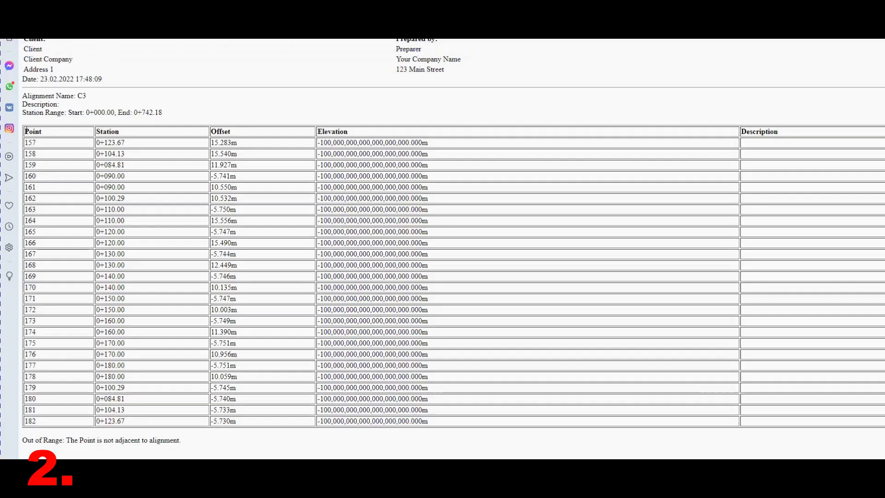
- Copy the point table from the report and paste it into a blank Excel sheet starting at cell A1
{"action": "left_click_drag", "start_coordinate": [24, 132], "coordinate": [578, 430]}
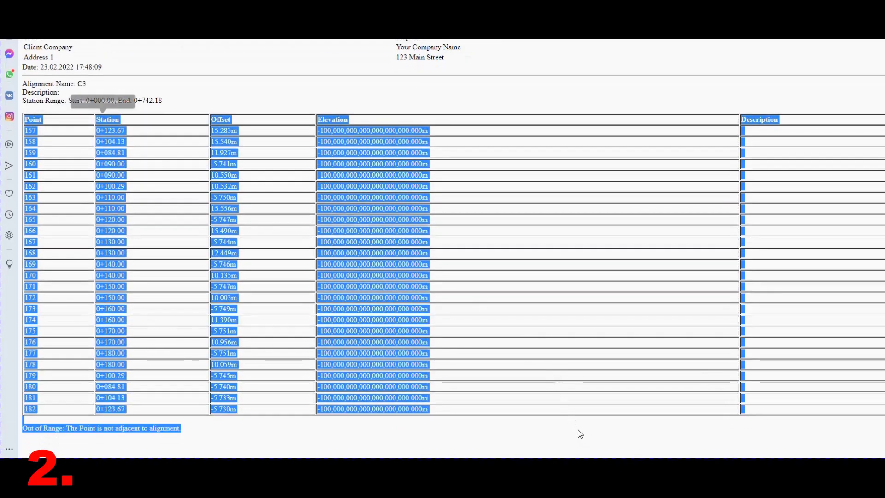
{"action": "right_click", "coordinate": [363, 186]}
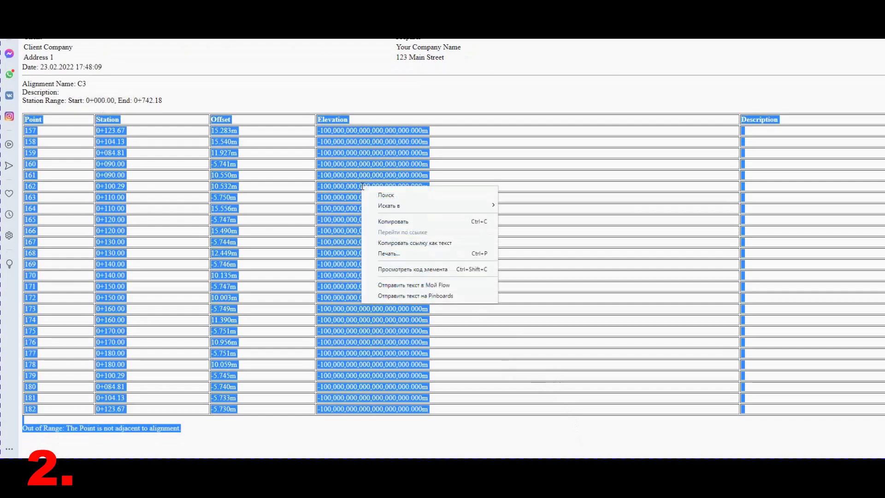
{"action": "left_click", "coordinate": [393, 223]}
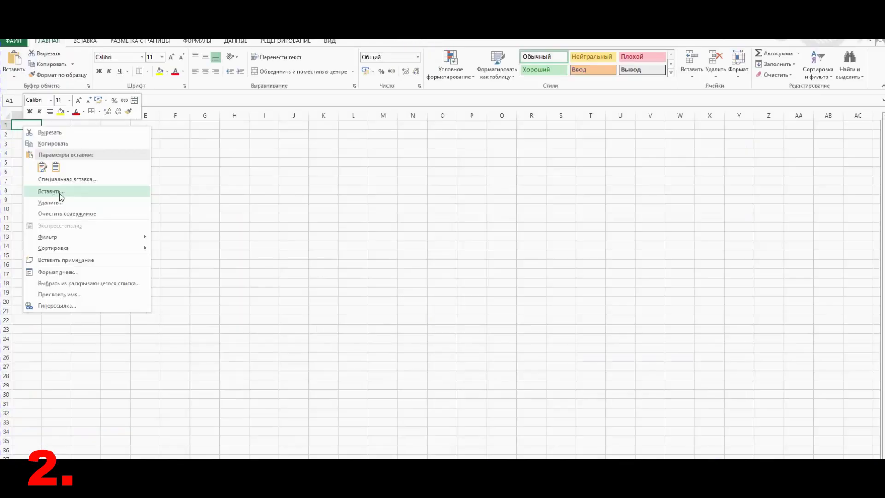
{"action": "left_click", "coordinate": [59, 192]}
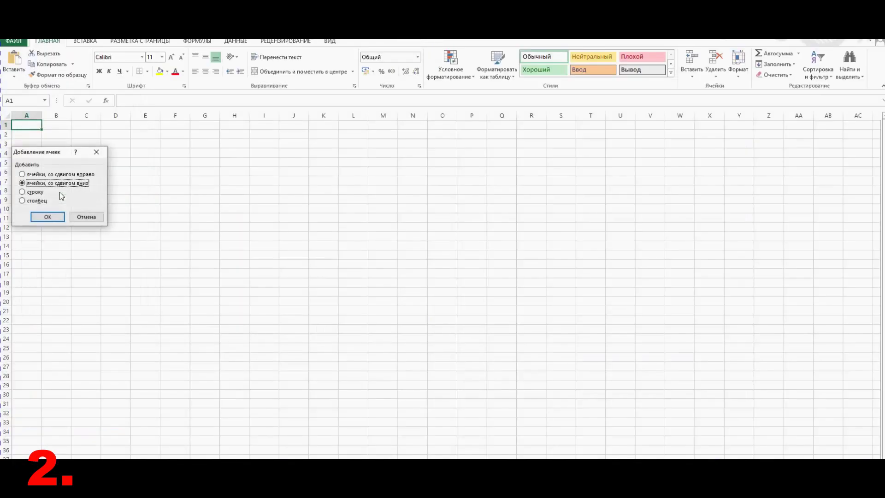
{"action": "left_click", "coordinate": [48, 217]}
{"action": "key", "text": "ctrl+v"}
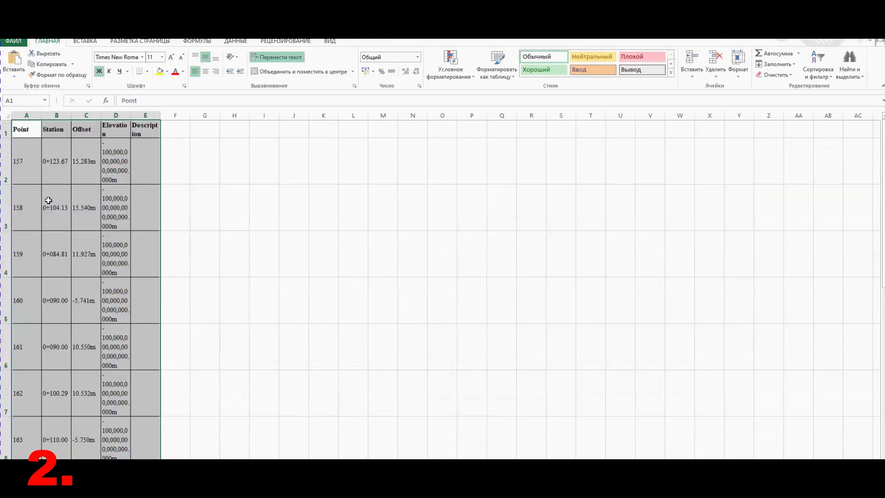
- Delete the Elevation, Description and Point columns, keeping only Station and Offset
{"action": "left_click_drag", "start_coordinate": [115, 116], "coordinate": [140, 117]}
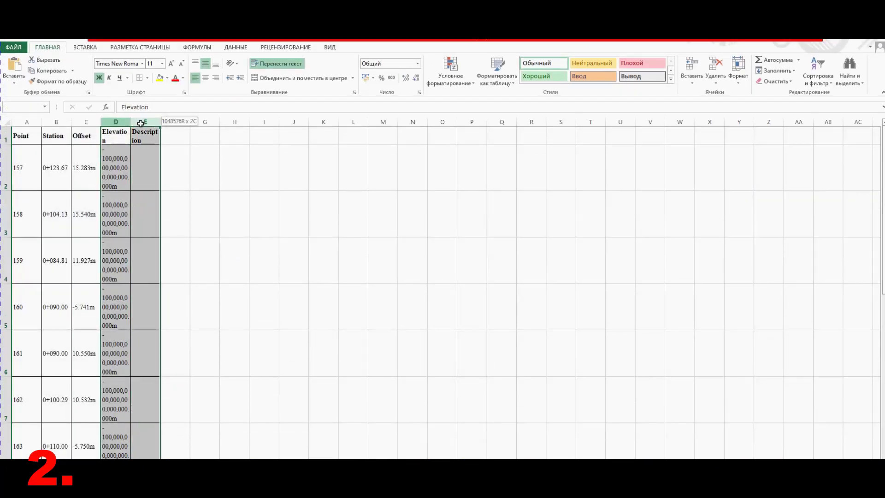
{"action": "right_click", "coordinate": [141, 124]}
{"action": "left_click", "coordinate": [173, 201]}
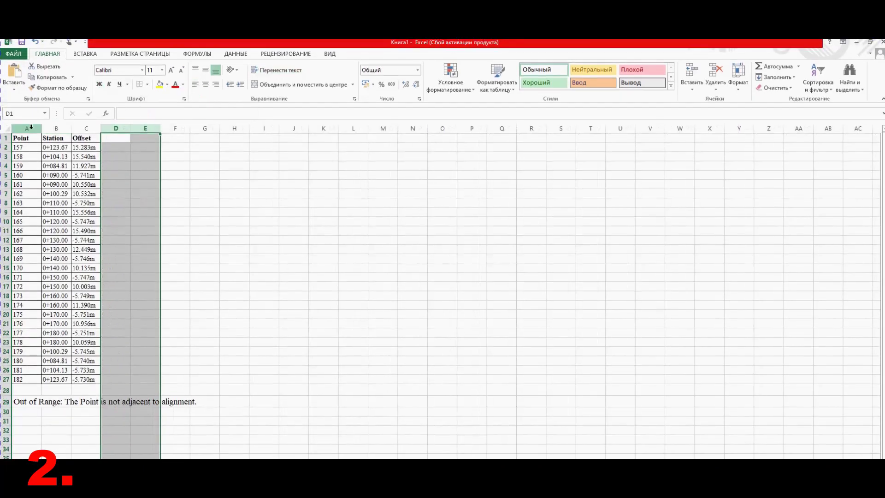
{"action": "left_click", "coordinate": [27, 122]}
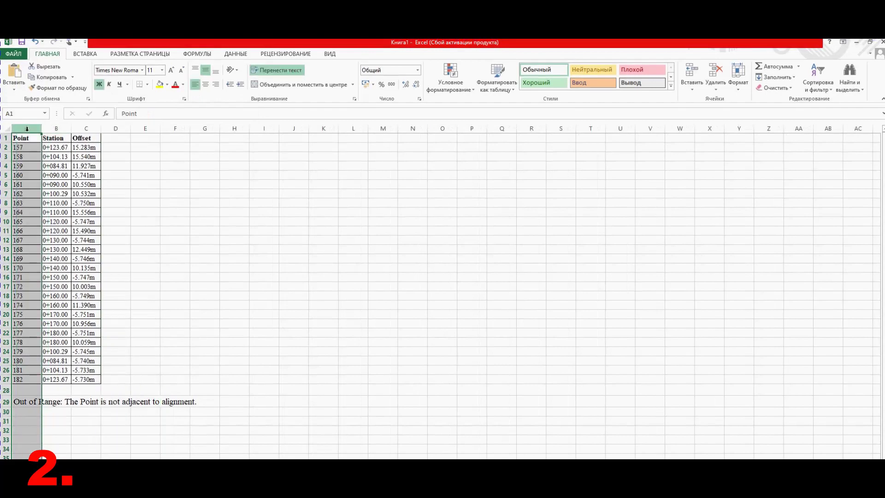
{"action": "key", "text": "ctrl+minus"}
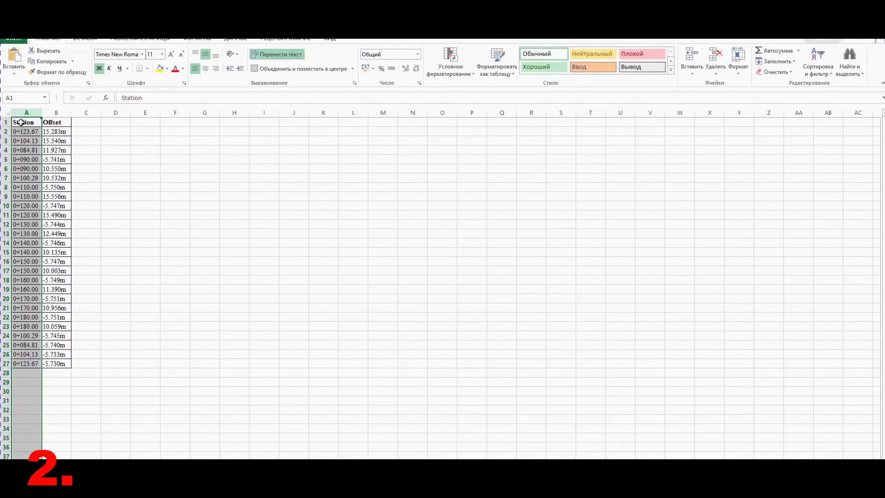
- Strip the "0+" prefix from all values in the Station column by replacing it with nothing
{"action": "key", "text": "ctrl+h"}
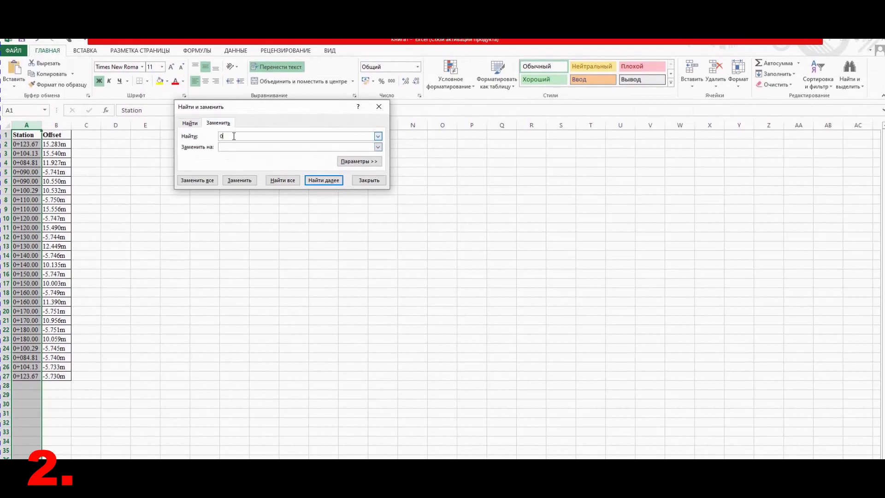
{"action": "left_click", "coordinate": [205, 182]}
{"action": "left_click", "coordinate": [431, 316]}
{"action": "left_click", "coordinate": [378, 107]}
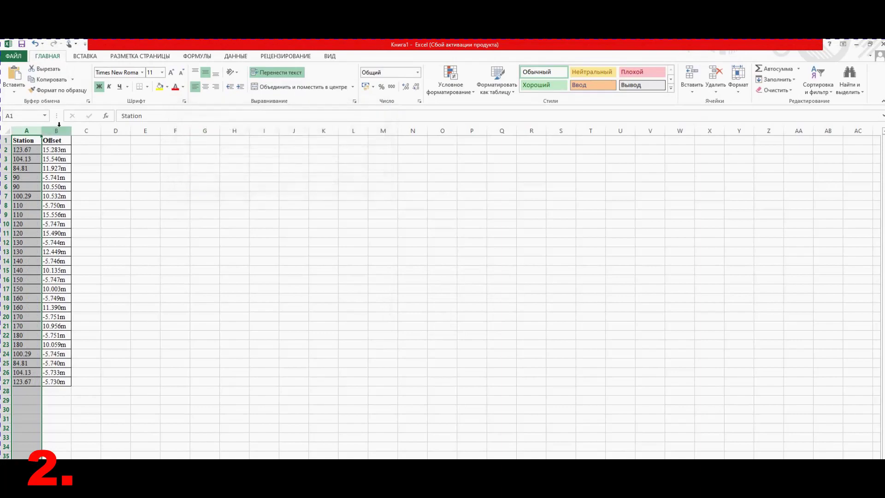
- Sort the table by the Offset column from A to Z, keeping each station with its offset
{"action": "left_click", "coordinate": [59, 130]}
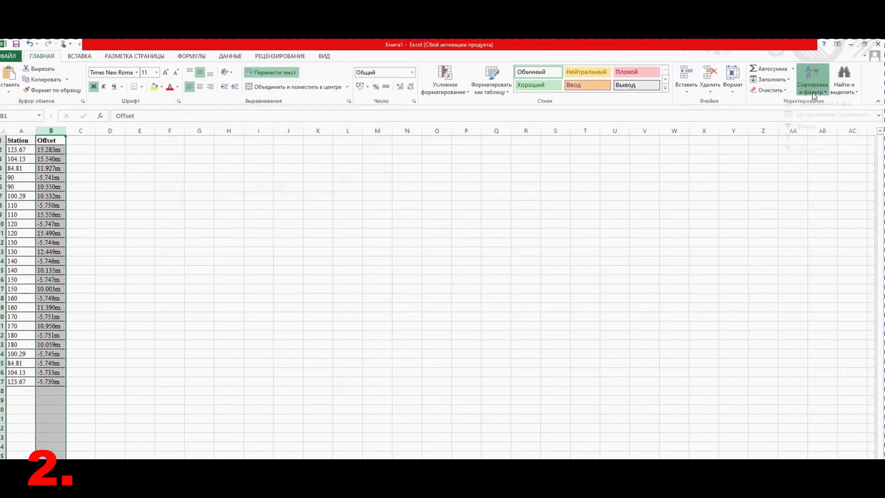
{"action": "left_click", "coordinate": [817, 87]}
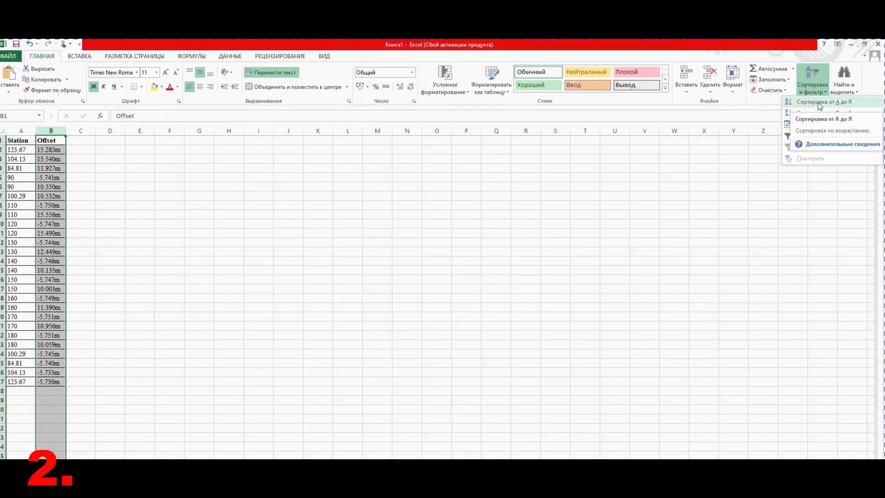
{"action": "left_click", "coordinate": [818, 102]}
{"action": "left_click", "coordinate": [302, 165]}
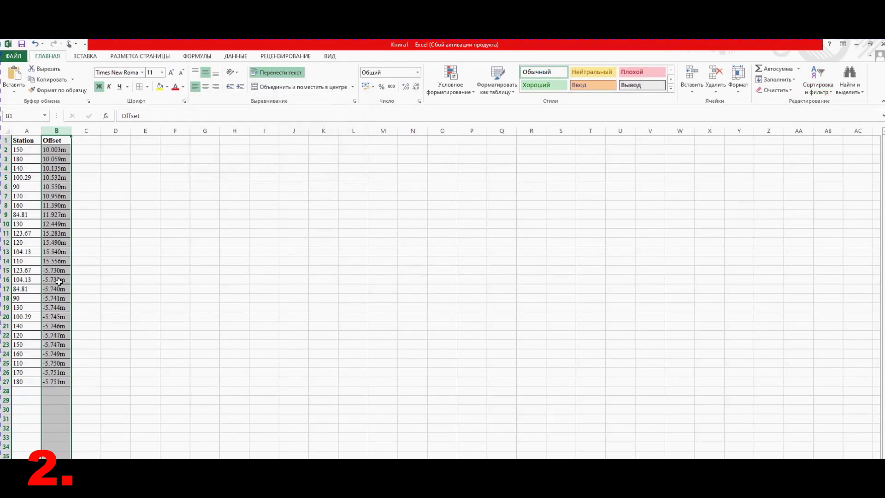
- Replace all negative offsets in cells B15:B27 with 0
{"action": "left_click_drag", "start_coordinate": [60, 271], "coordinate": [53, 382]}
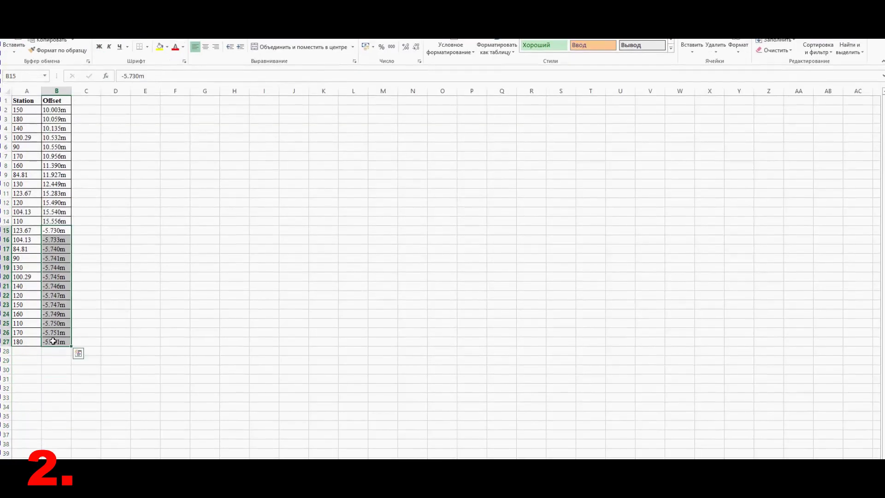
{"action": "type", "text": "0"}
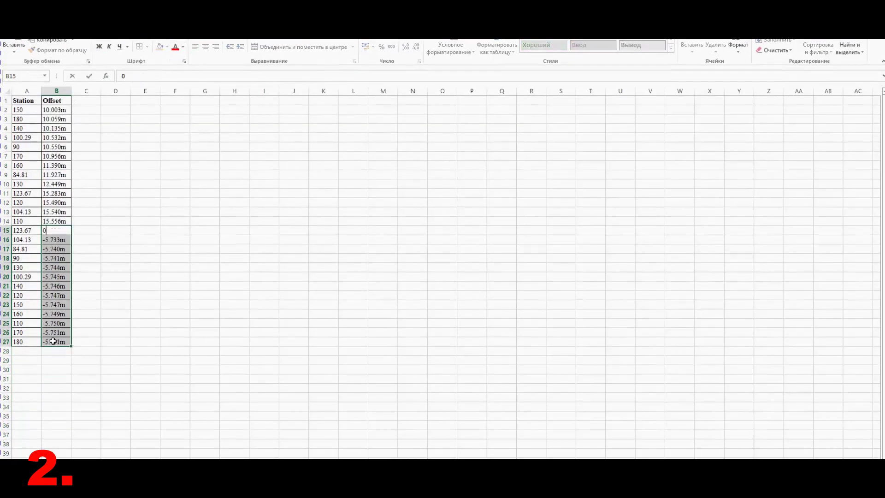
{"action": "key", "text": "ctrl+Return"}
- Enter a comma in cell C15 and fill it down through C27 beside the zero offsets
{"action": "left_click", "coordinate": [87, 230]}
{"action": "type", "text": "?"}
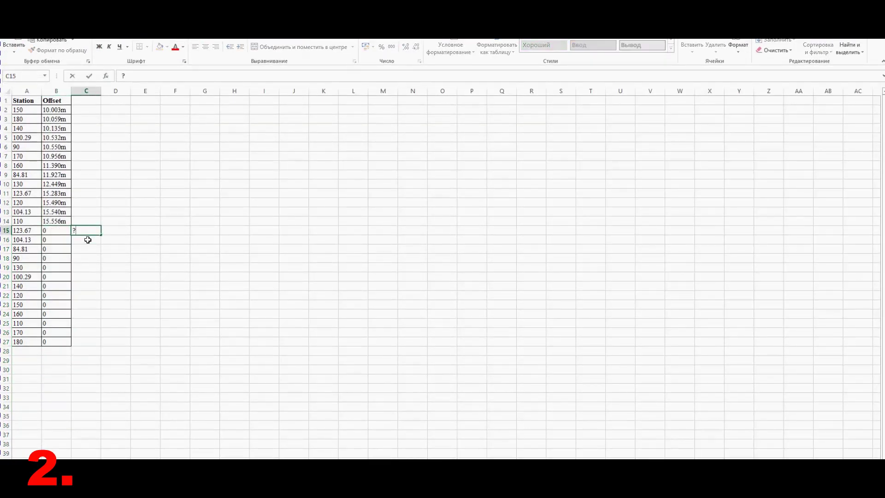
{"action": "key", "text": "Return"}
{"action": "left_click", "coordinate": [91, 232]}
{"action": "left_click_drag", "start_coordinate": [101, 235], "coordinate": [102, 347]}
- Join station, comma and offset in D15 with the formula +A15&C15&B15 and fill it down to D27
{"action": "left_click", "coordinate": [113, 233]}
{"action": "type", "text": "+"}
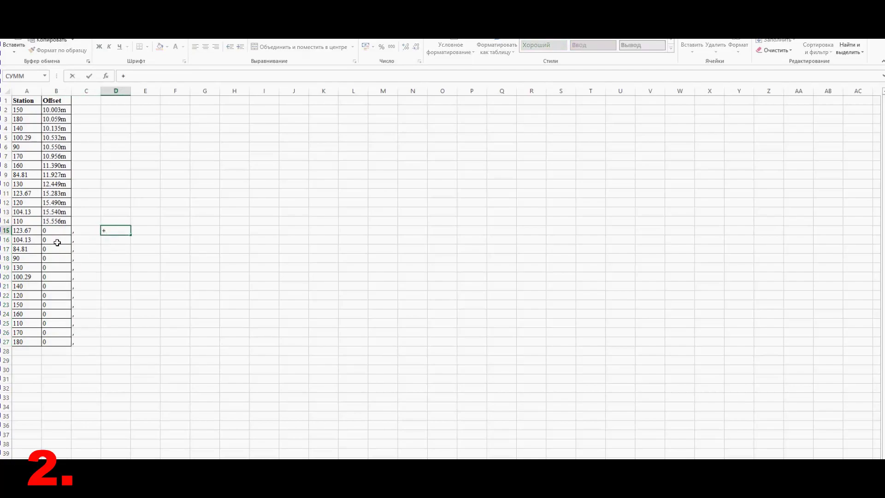
{"action": "left_click", "coordinate": [29, 232]}
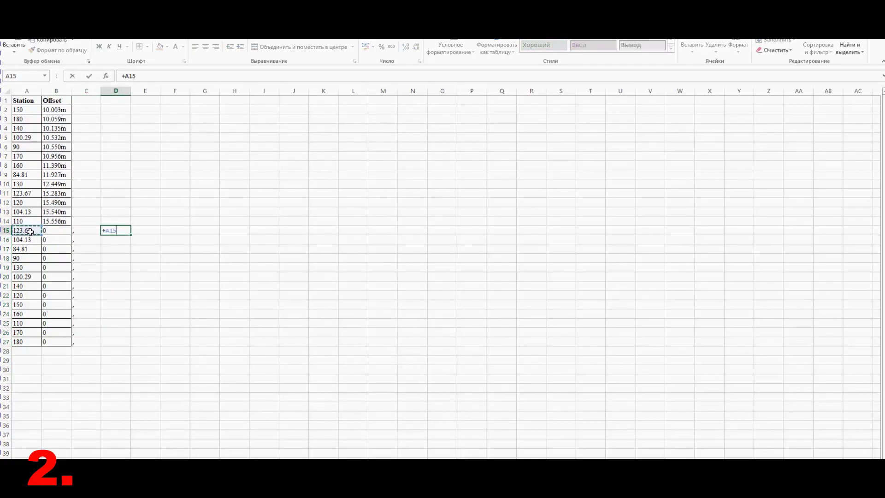
{"action": "type", "text": "&C15"}
{"action": "left_click", "coordinate": [82, 230]}
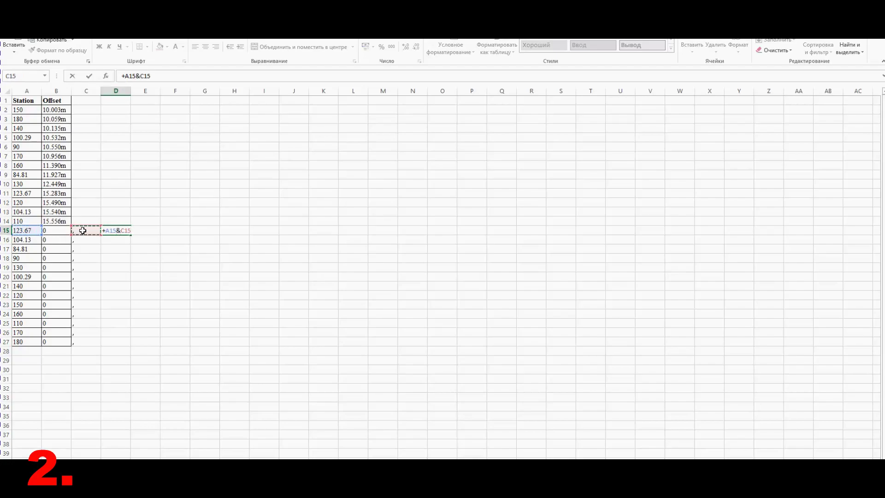
{"action": "left_click", "coordinate": [53, 230]}
{"action": "key", "text": "Return"}
{"action": "left_click", "coordinate": [121, 232]}
{"action": "double_click", "coordinate": [130, 235]}
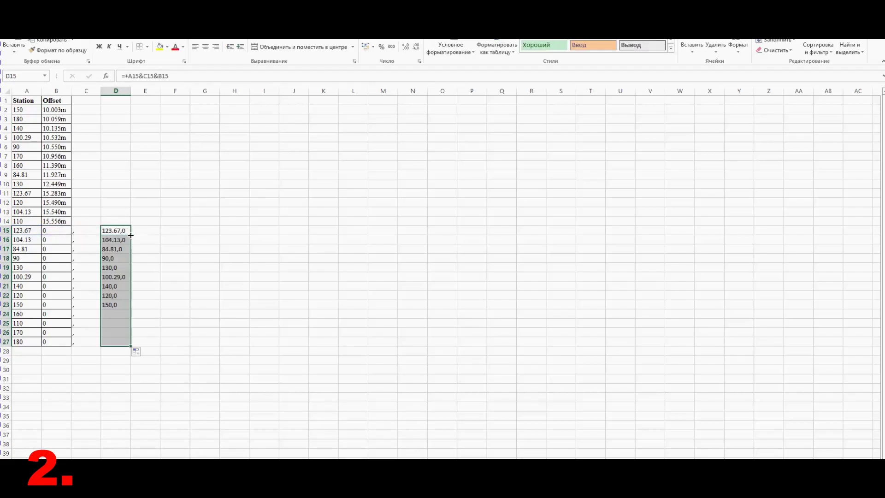
- Copy the joined values in D15:D27 into the text file 111111111.txt in AkelPad and save the file
{"action": "right_click", "coordinate": [111, 231]}
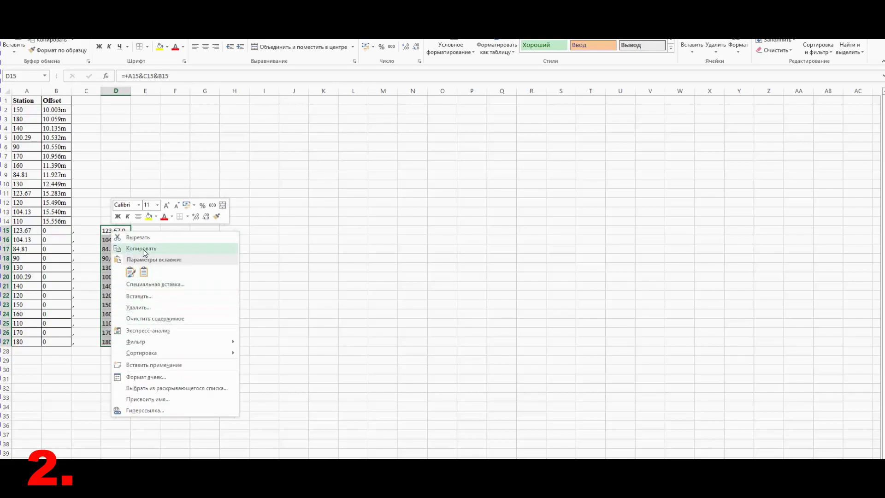
{"action": "left_click", "coordinate": [144, 252]}
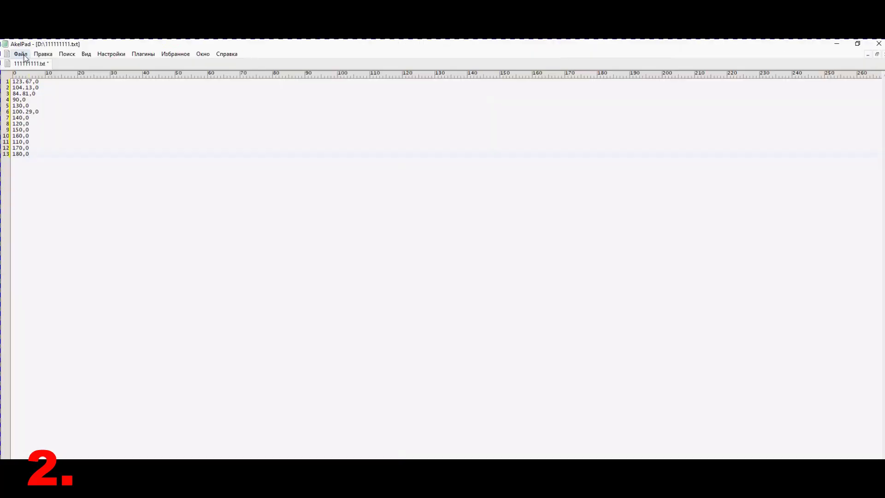
{"action": "left_click", "coordinate": [22, 55]}
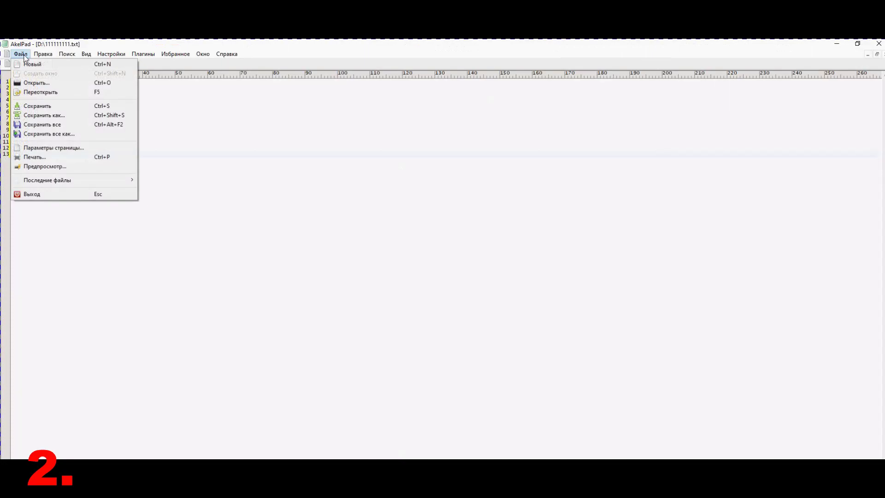
{"action": "left_click", "coordinate": [37, 106]}
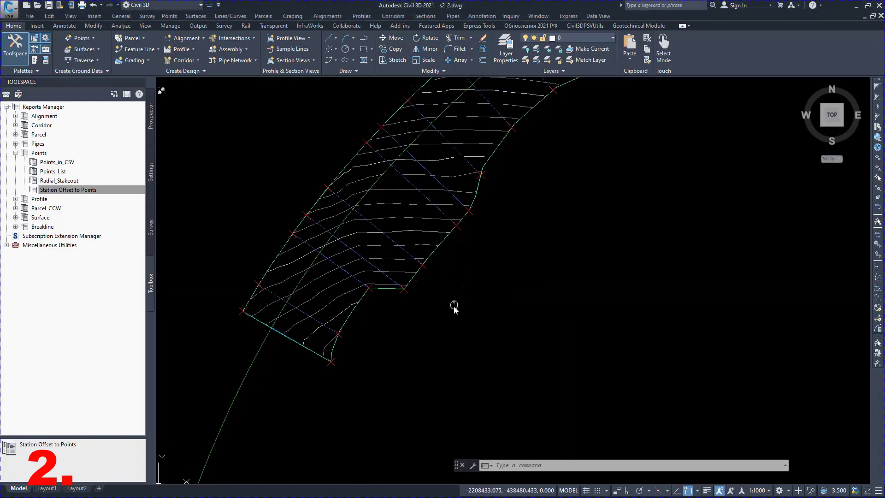
- In Civil 3D, start creating alignment points by importing from file and open 111111111.txt from drive D
{"action": "middle_click_drag", "start_coordinate": [454, 307], "coordinate": [446, 321]}
{"action": "left_click", "coordinate": [82, 38]}
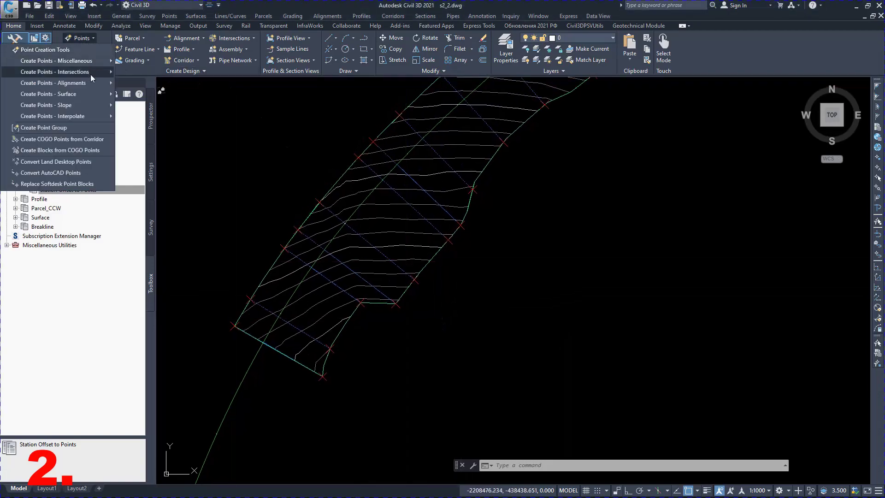
{"action": "mouse_move", "coordinate": [95, 89]}
{"action": "left_click", "coordinate": [154, 139]}
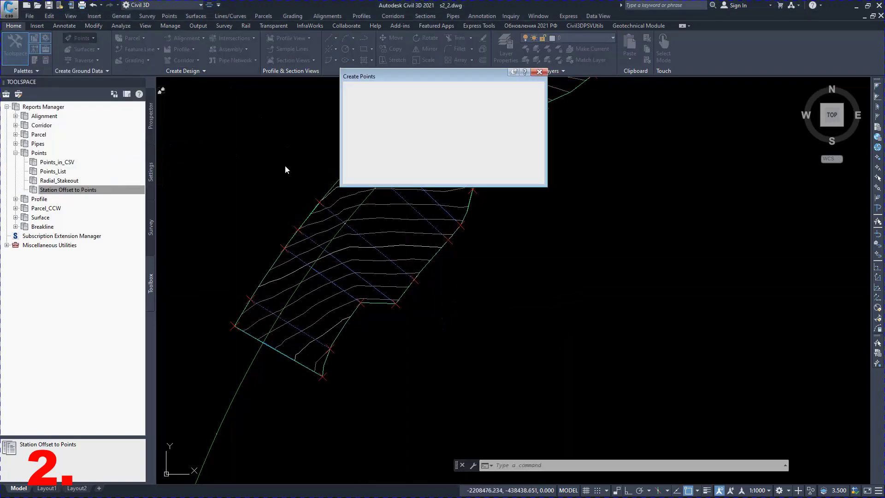
{"action": "left_click", "coordinate": [102, 46]}
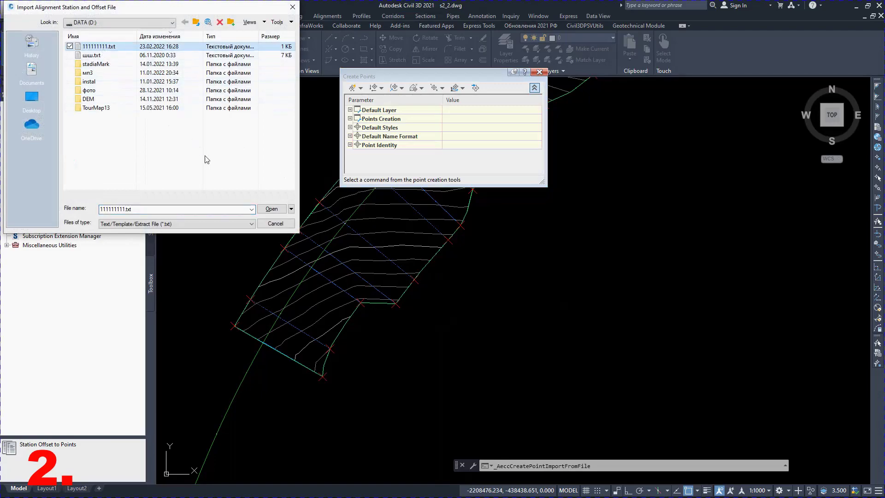
{"action": "left_click", "coordinate": [271, 210]}
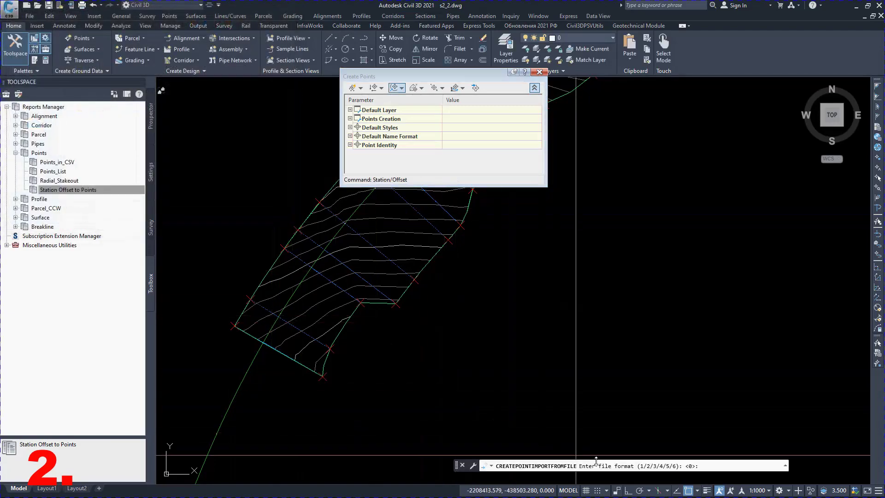
- Answer the station-offset file format prompts, accept the default invalid indicator -99999, and create the points on the green alignment
{"action": "key", "text": "F2"}
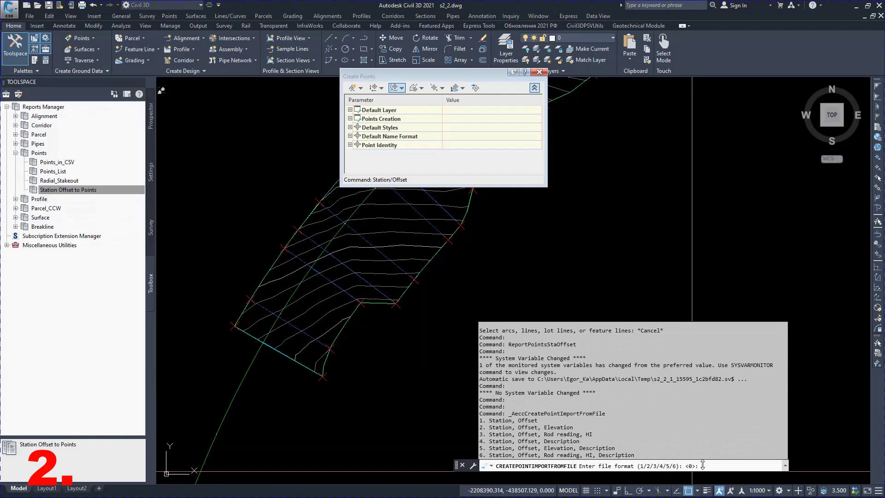
{"action": "type", "text": "2"}
{"action": "key", "text": "Return"}
{"action": "type", "text": "2"}
{"action": "key", "text": "Return"}
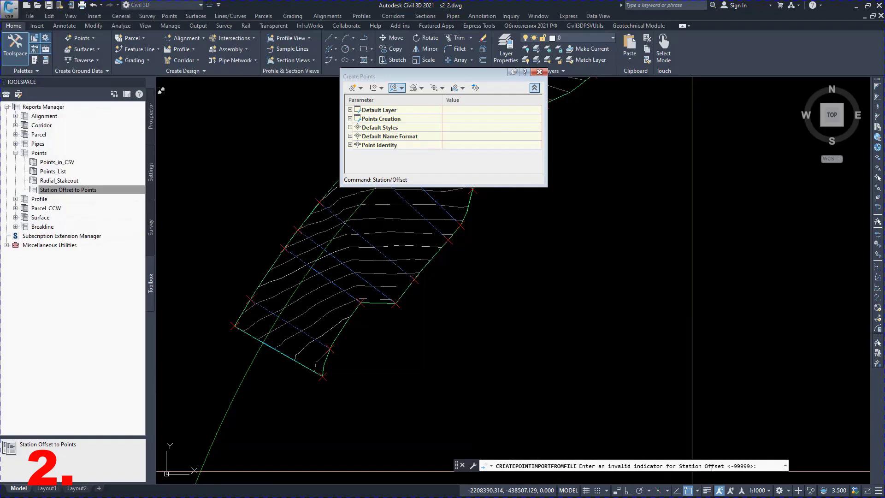
{"action": "middle_click_drag", "start_coordinate": [277, 377], "coordinate": [353, 404]}
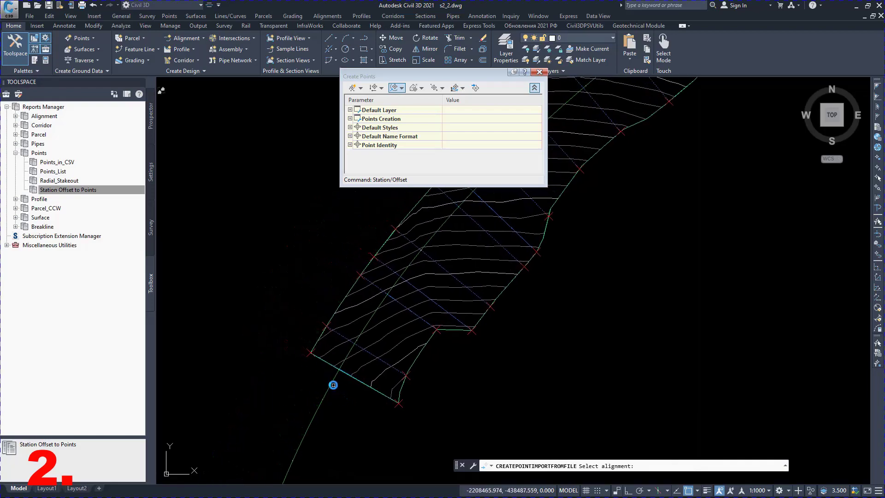
{"action": "left_click", "coordinate": [333, 382]}
- Select a point on the alignment centerline and set the _All Points group's point label style to Elevation
{"action": "middle_click_drag", "start_coordinate": [397, 381], "coordinate": [355, 438]}
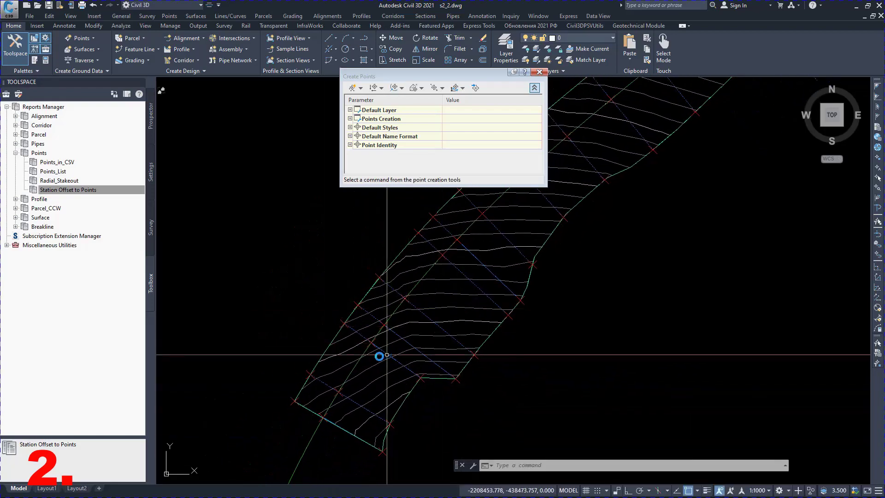
{"action": "left_click", "coordinate": [338, 389]}
{"action": "left_click", "coordinate": [160, 49]}
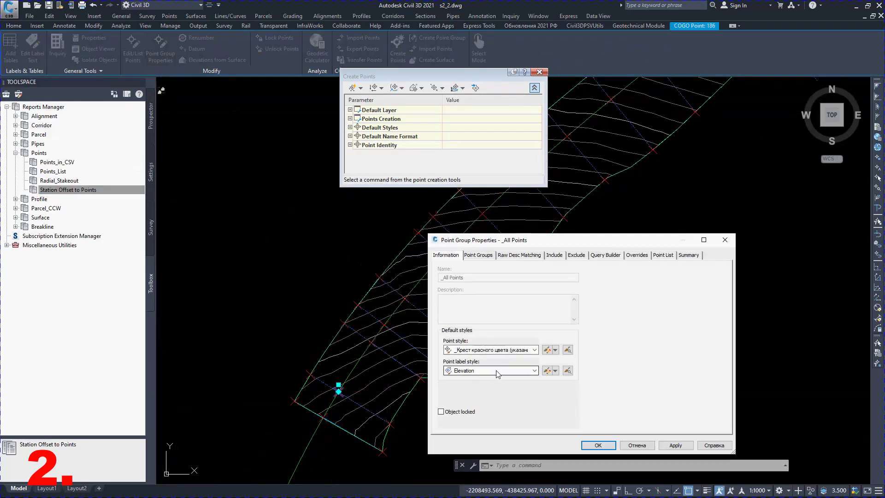
{"action": "left_click", "coordinate": [497, 371]}
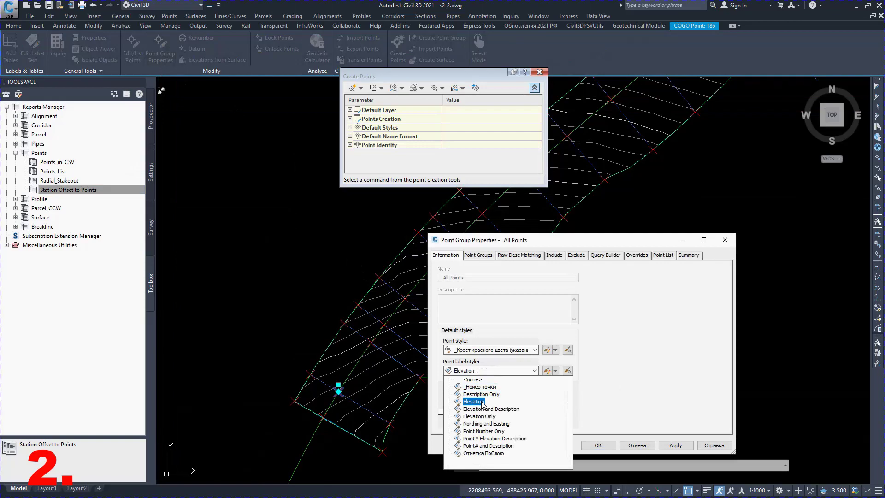
{"action": "left_click", "coordinate": [475, 402]}
{"action": "left_click", "coordinate": [598, 446]}
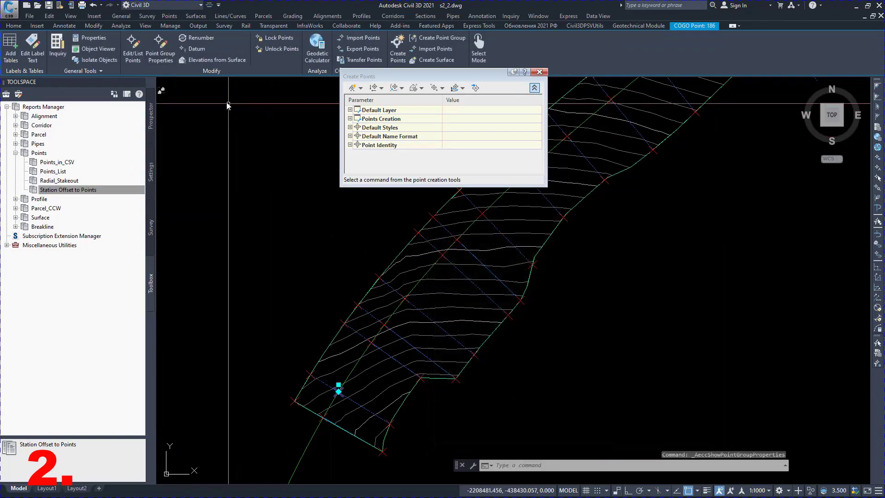
- Assign elevations from Surface2 to all points
{"action": "left_click", "coordinate": [170, 16]}
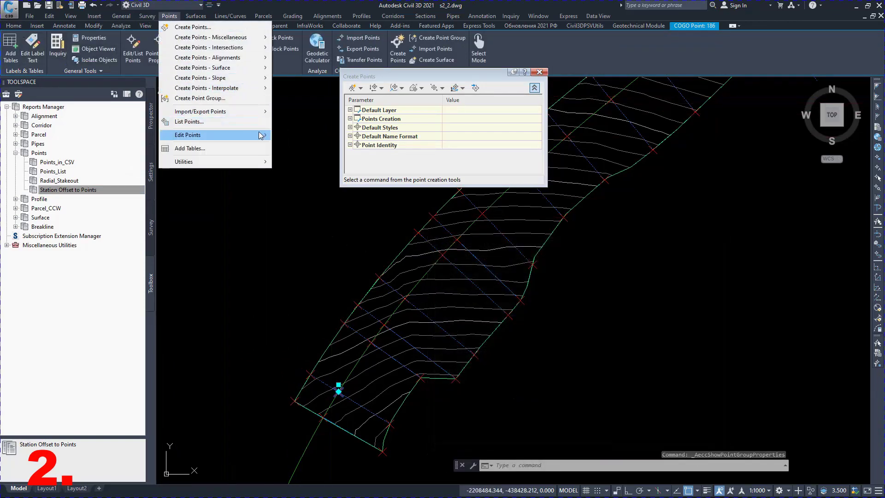
{"action": "mouse_move", "coordinate": [261, 135]}
{"action": "left_click", "coordinate": [313, 172]}
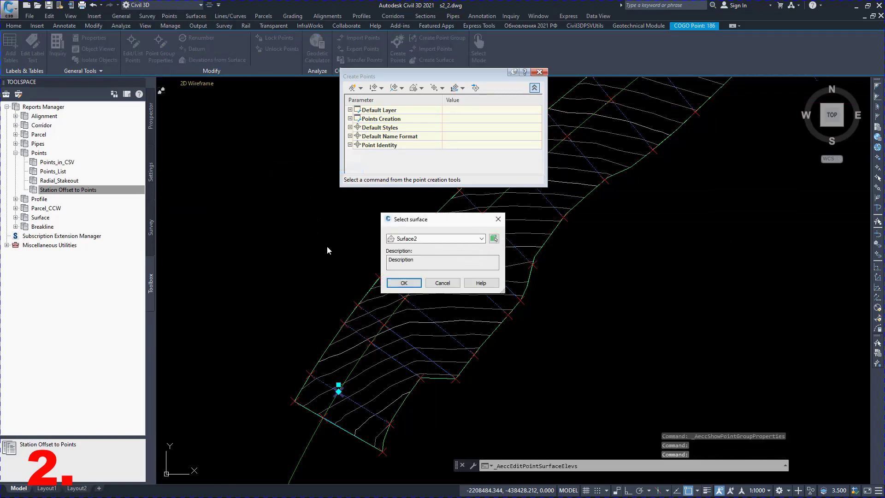
{"action": "left_click", "coordinate": [404, 283]}
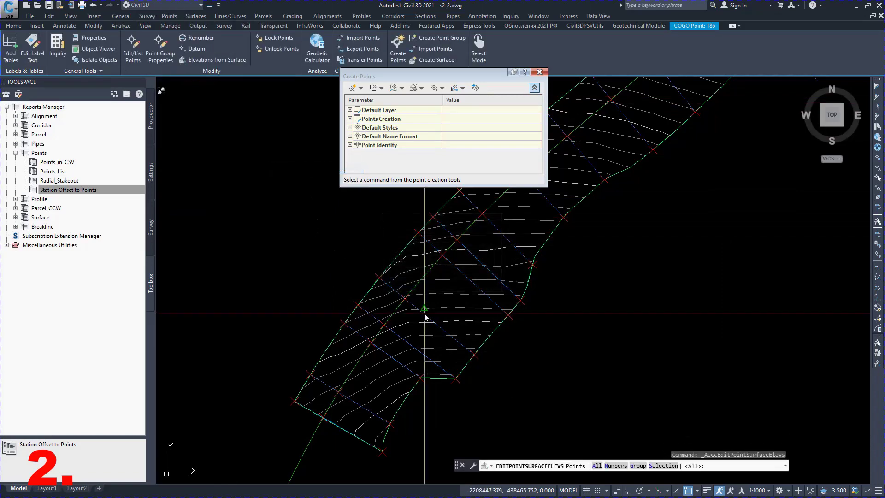
{"action": "left_click", "coordinate": [596, 466]}
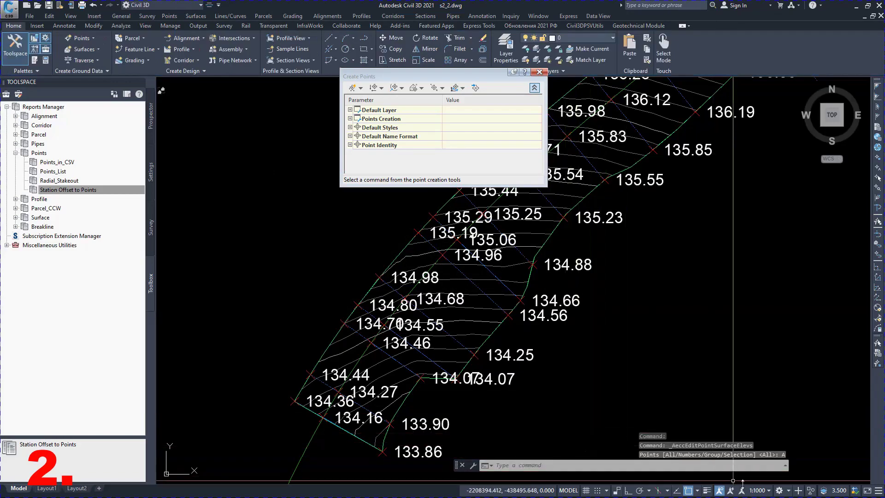
- Set the annotation scale to 1:200 for the point elevation labels
{"action": "left_click", "coordinate": [767, 491]}
{"action": "left_click", "coordinate": [707, 375]}
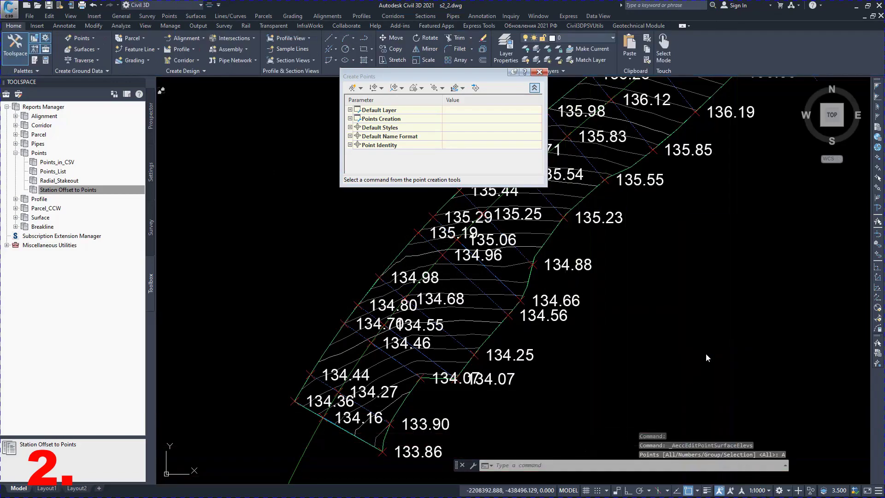
{"action": "scroll", "coordinate": [396, 353], "scroll_direction": "up", "scroll_amount": 4}
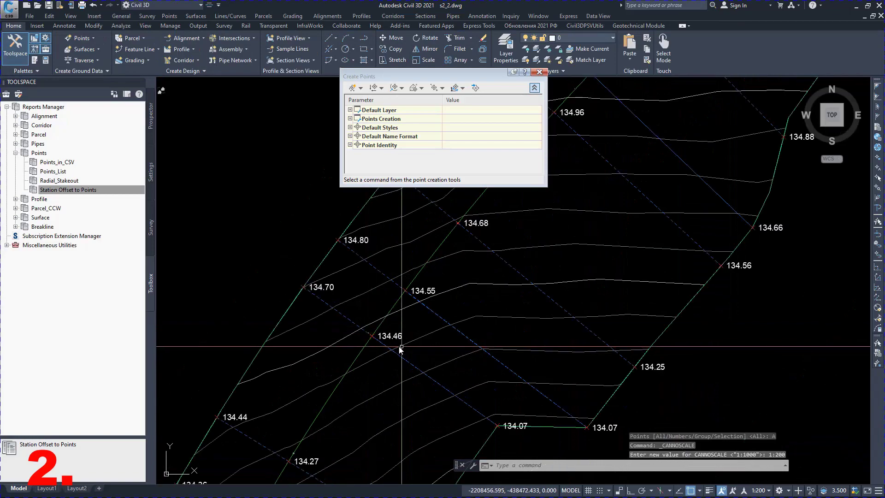
- Create a Station Offset to Points report for all points along alignment C3
{"action": "left_click", "coordinate": [72, 192]}
{"action": "double_click", "coordinate": [72, 191]}
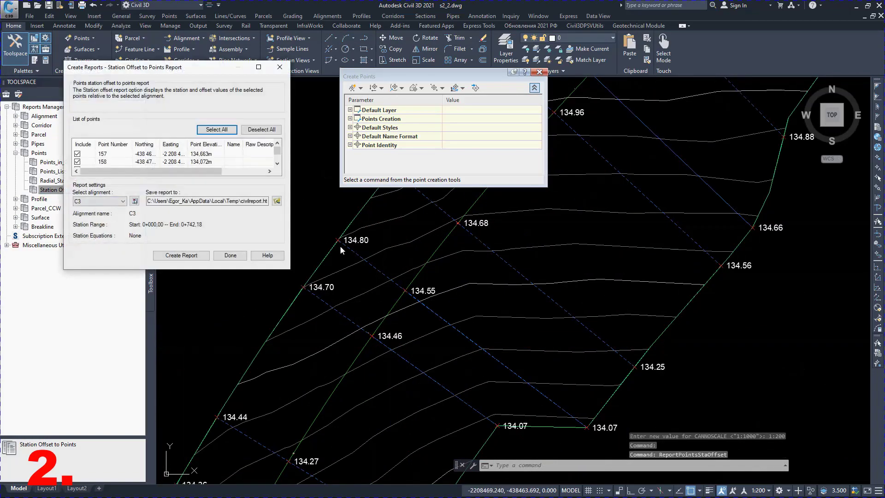
{"action": "left_click", "coordinate": [188, 256]}
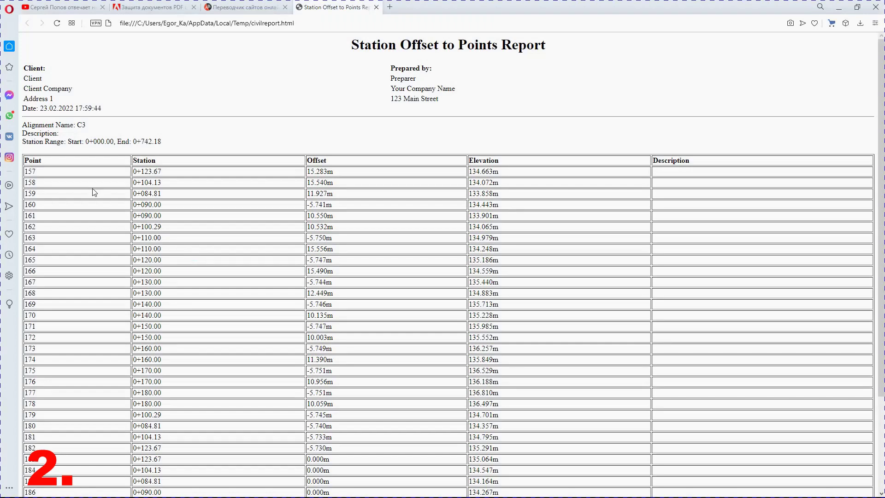
- Copy the whole report table and paste it into a blank Excel sheet starting at cell A1
{"action": "left_click_drag", "start_coordinate": [26, 158], "coordinate": [179, 491]}
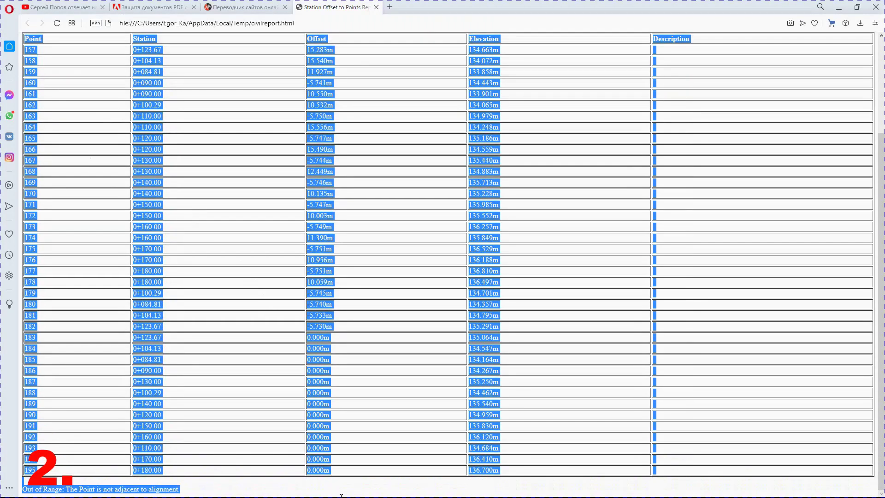
{"action": "right_click", "coordinate": [150, 326]}
{"action": "left_click", "coordinate": [182, 361]}
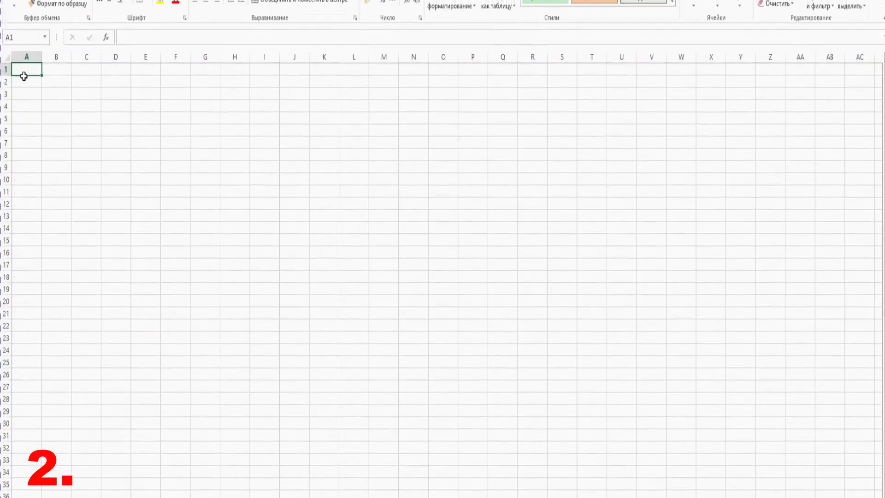
{"action": "key", "text": "ctrl+v"}
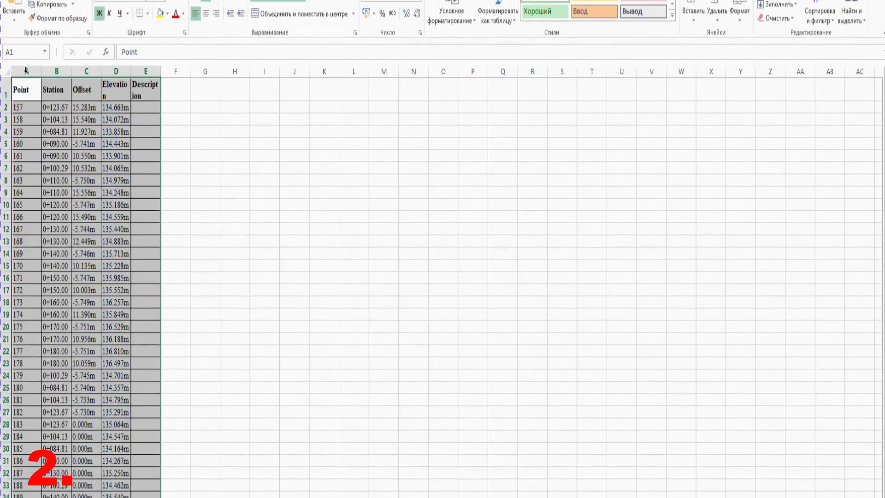
- Delete the Point and Description columns, keeping Station, Offset and Elevation
{"action": "left_click", "coordinate": [24, 62]}
{"action": "left_click", "coordinate": [146, 78]}
{"action": "right_click", "coordinate": [148, 80]}
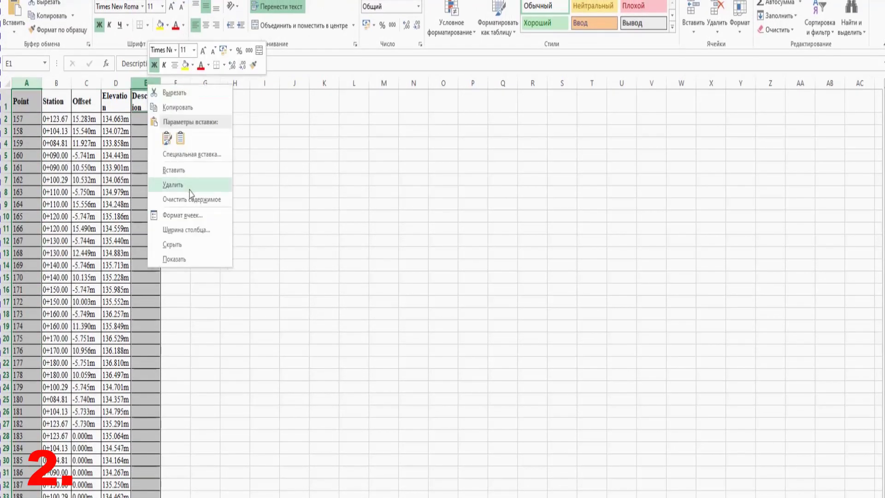
{"action": "left_click", "coordinate": [174, 184]}
- Replace every "0+" in the Station column with nothing
{"action": "left_click", "coordinate": [27, 83]}
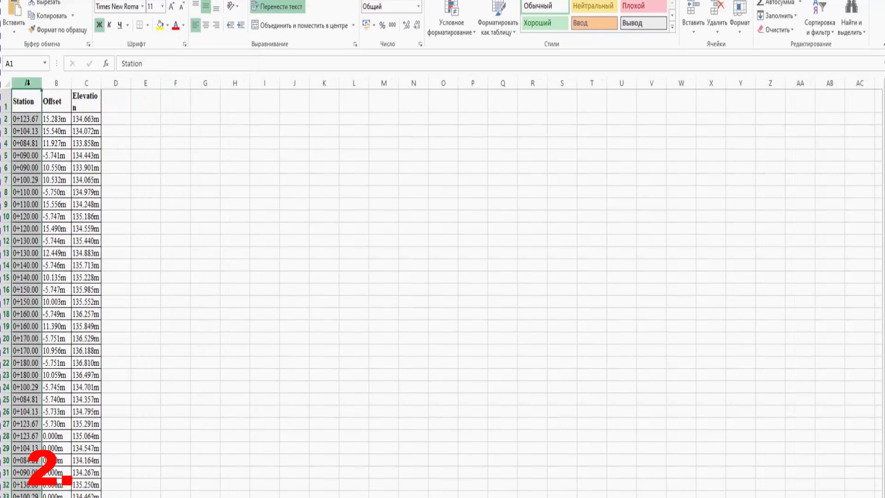
{"action": "key", "text": "ctrl+f"}
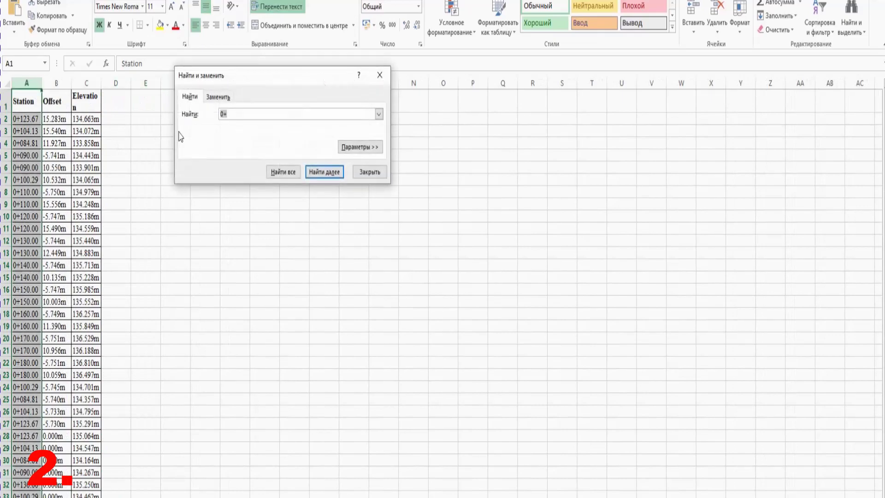
{"action": "left_click", "coordinate": [218, 97]}
{"action": "left_click", "coordinate": [199, 176]}
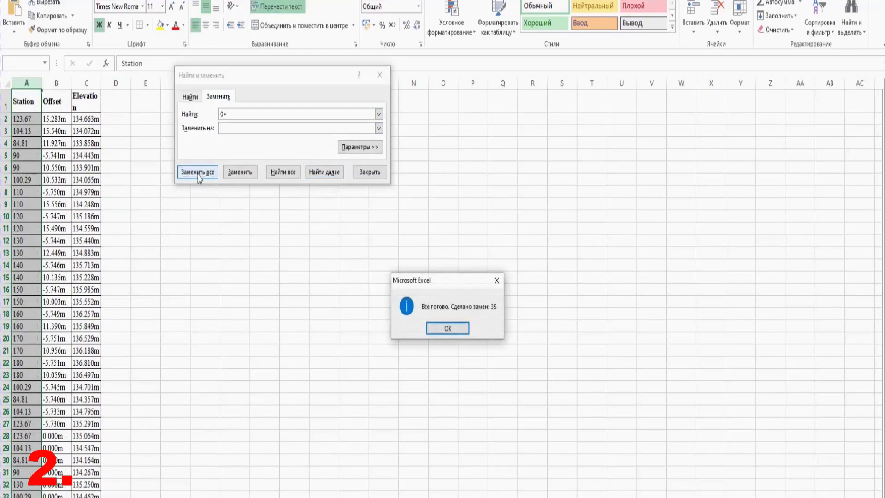
- Finish the replacement and sort the whole table by the Offset column from A to Z, expanding the selection
{"action": "left_click", "coordinate": [446, 329]}
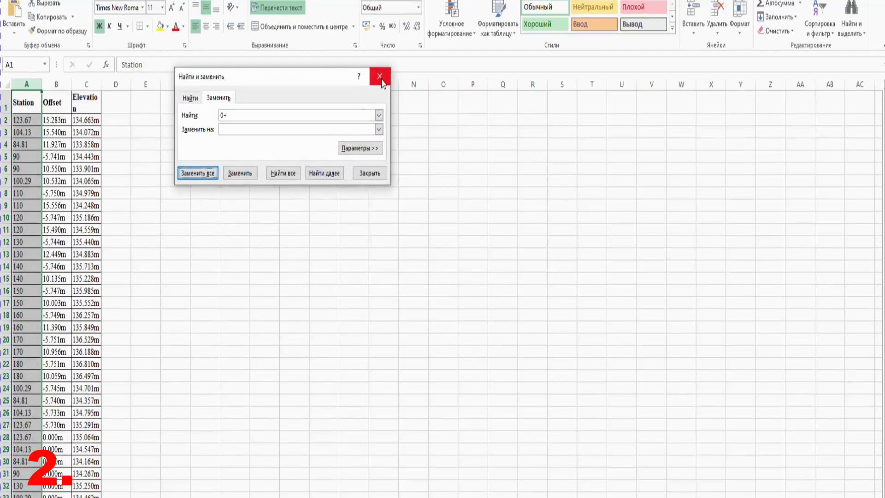
{"action": "left_click", "coordinate": [379, 75]}
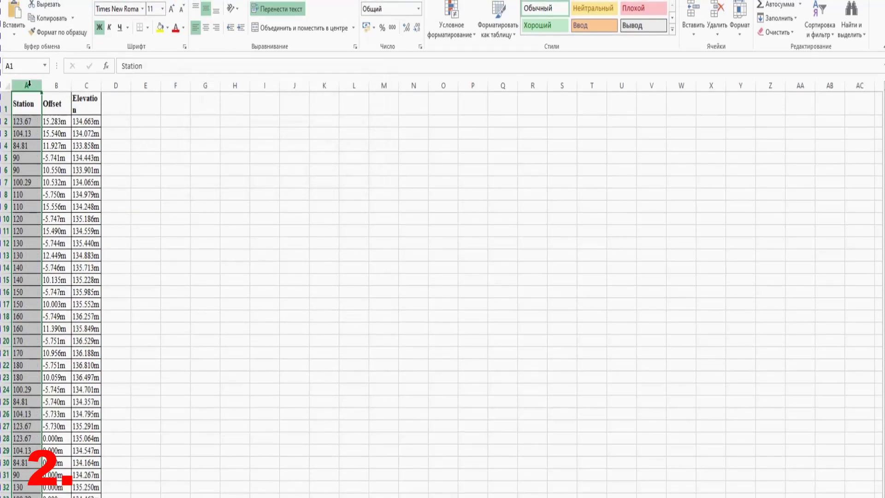
{"action": "left_click", "coordinate": [56, 85]}
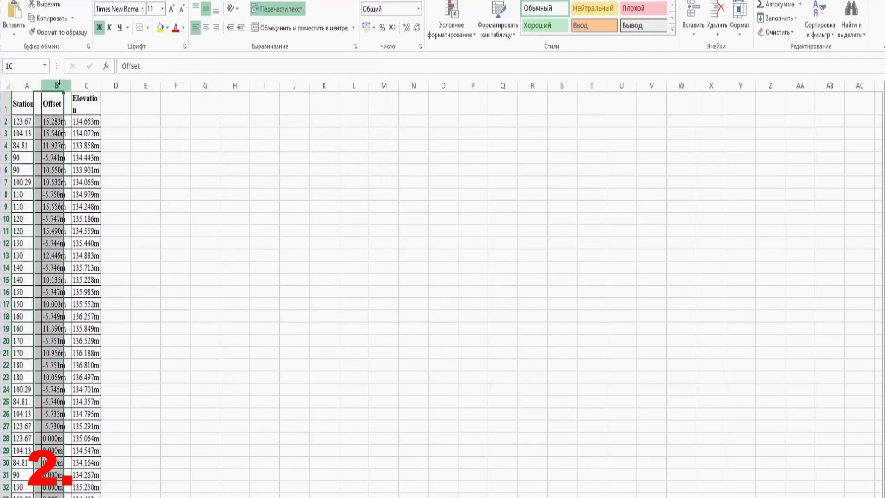
{"action": "left_click", "coordinate": [823, 36]}
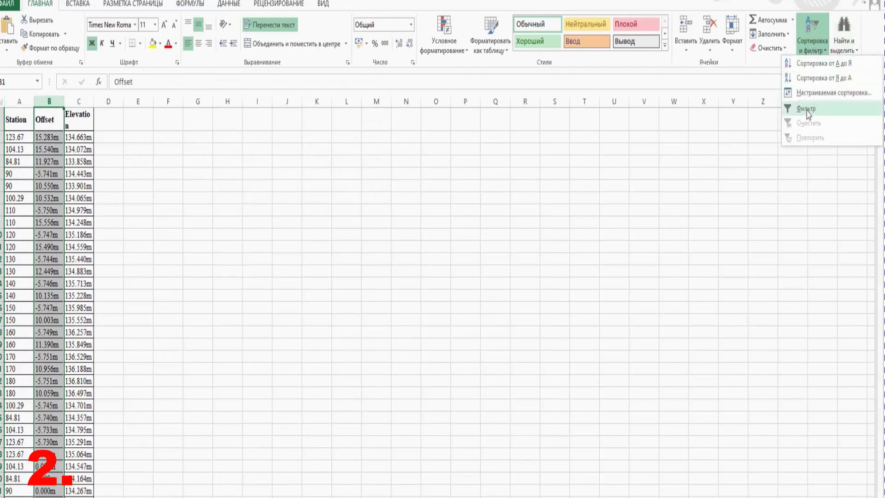
{"action": "left_click", "coordinate": [812, 70]}
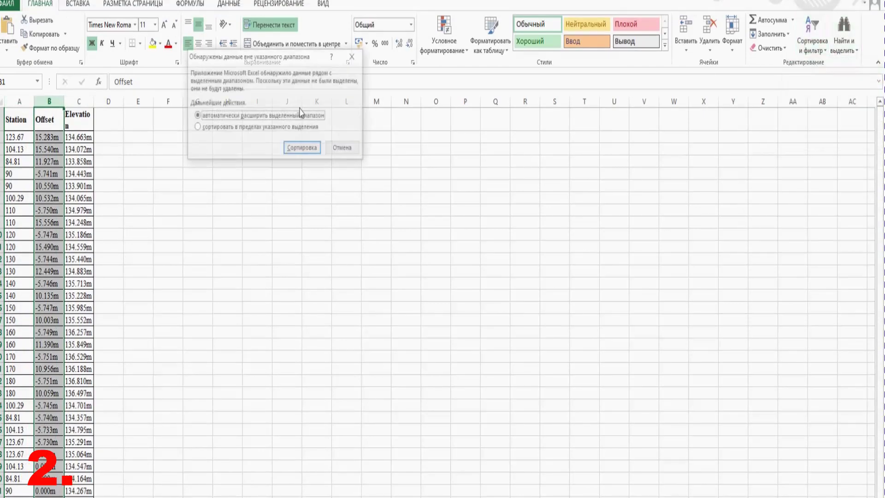
{"action": "left_click", "coordinate": [308, 150]}
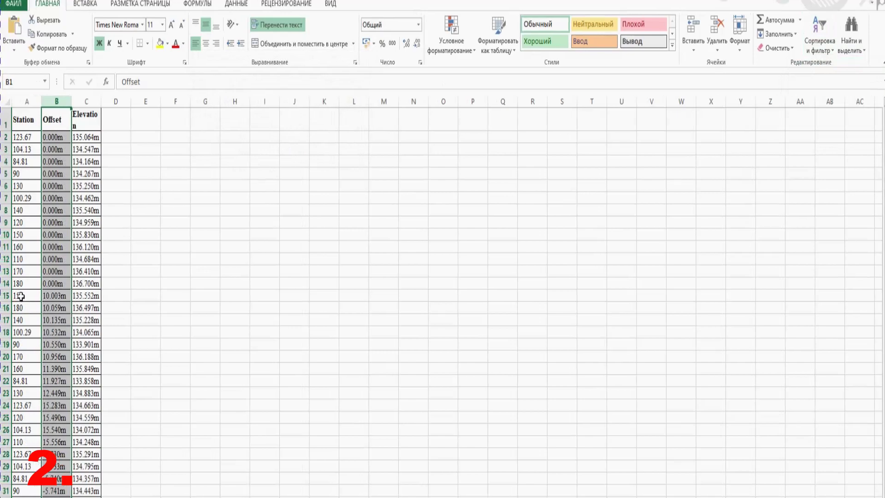
- Copy the positive-offset rows A15:C27 into a new sheet starting at cell A1
{"action": "left_click_drag", "start_coordinate": [21, 295], "coordinate": [79, 425]}
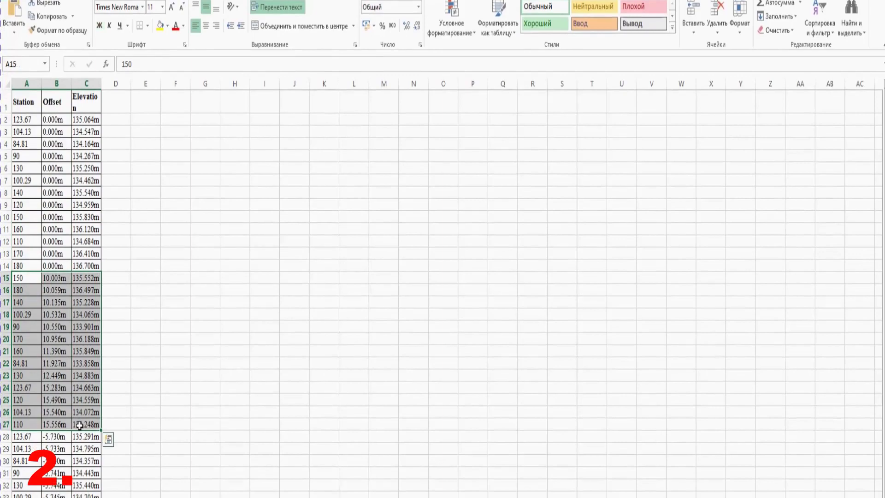
{"action": "key", "text": "ctrl+c"}
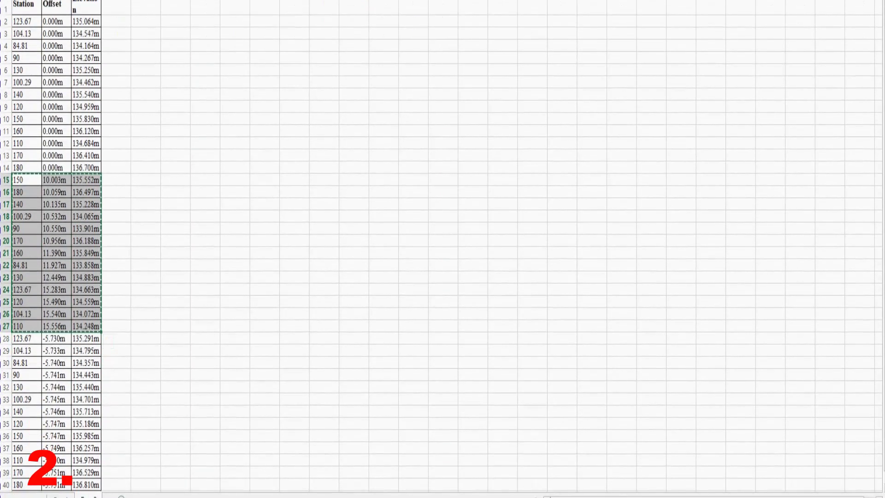
{"action": "key", "text": "shift+F11"}
{"action": "key", "text": "ctrl+v"}
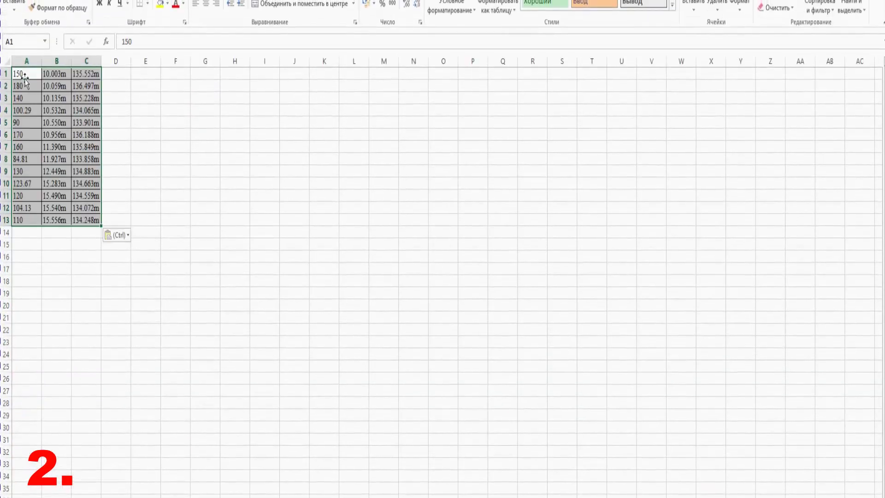
- Sort the positive-offset rows by station in column A in ascending order, expanding the selection to all columns
{"action": "left_click", "coordinate": [27, 60]}
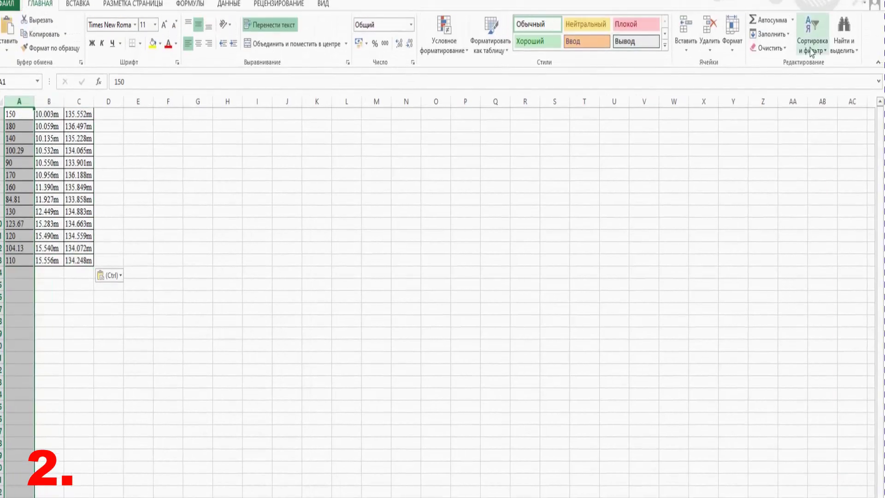
{"action": "left_click", "coordinate": [811, 51]}
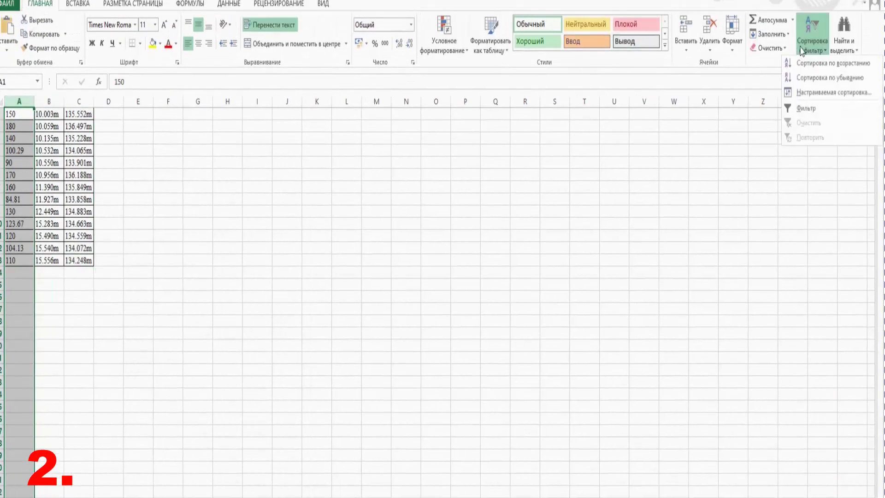
{"action": "left_click", "coordinate": [807, 63]}
{"action": "left_click", "coordinate": [302, 148]}
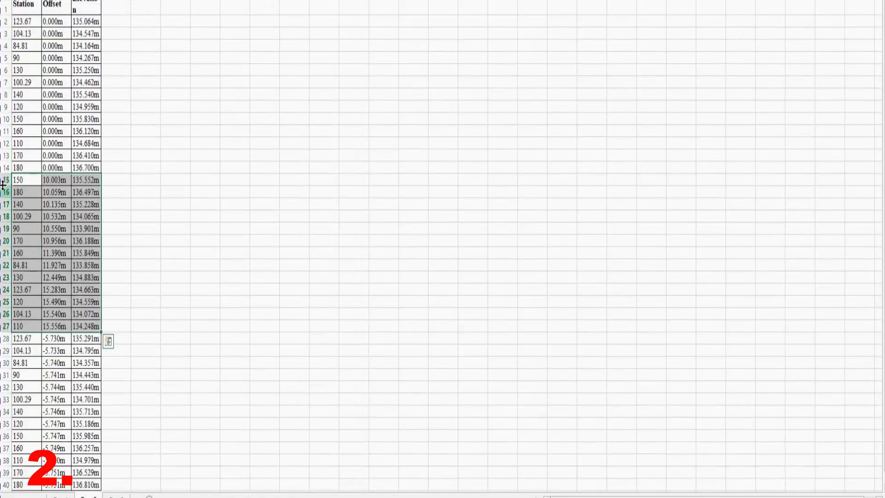
- Delete the positive-offset rows 15 to 27 from the main station-offset-elevation sheet
{"action": "left_click_drag", "start_coordinate": [2, 179], "coordinate": [3, 326]}
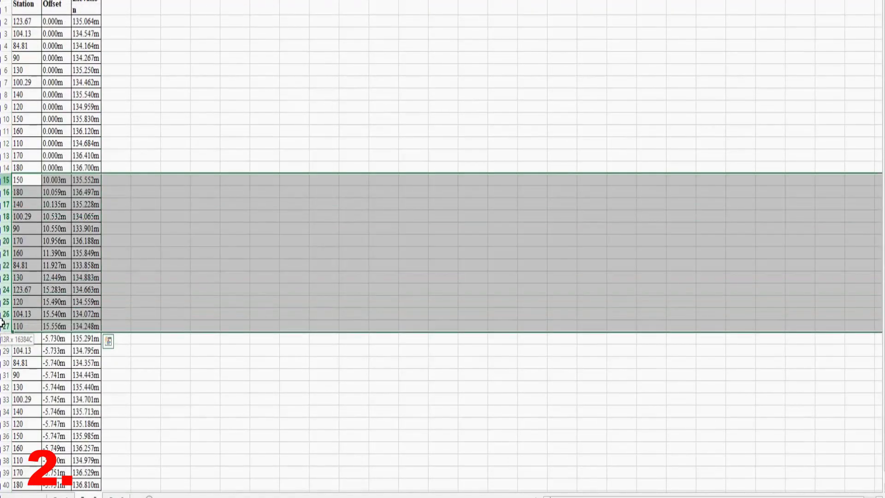
{"action": "right_click", "coordinate": [3, 326]}
{"action": "left_click", "coordinate": [28, 426]}
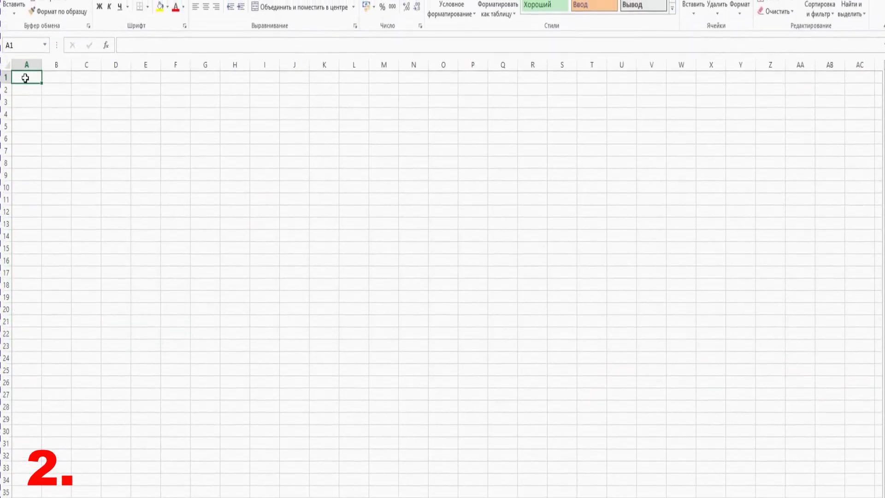
- Insert the copied negative-offset rows at A1 of the new blank sheet and sort them by station in ascending order, expanding the selection
{"action": "right_click", "coordinate": [26, 37]}
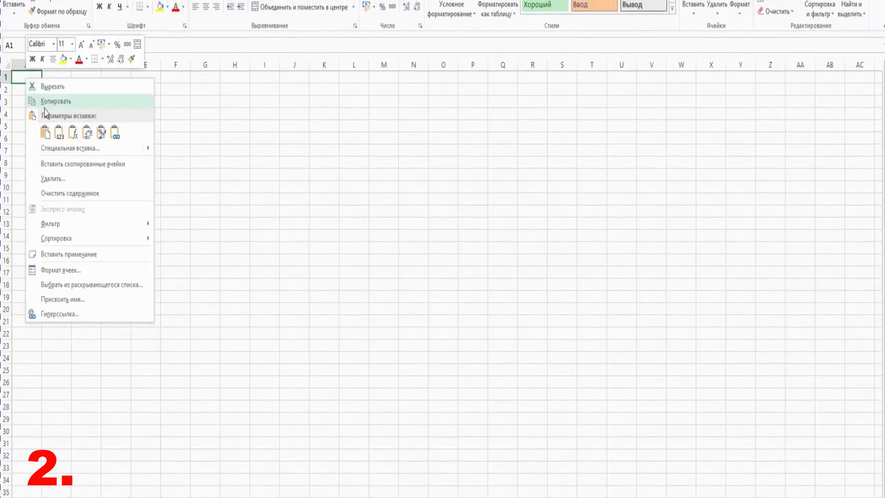
{"action": "left_click", "coordinate": [53, 164]}
{"action": "left_click", "coordinate": [27, 64]}
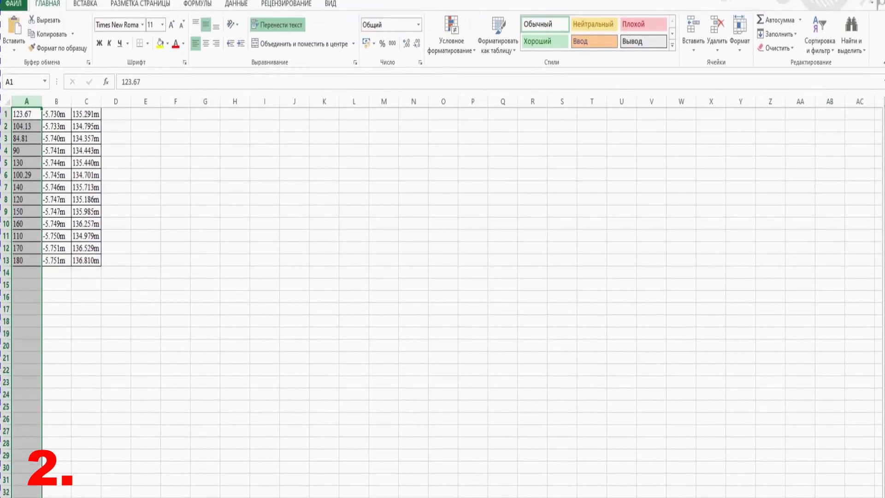
{"action": "left_click", "coordinate": [819, 17]}
{"action": "left_click", "coordinate": [812, 64]}
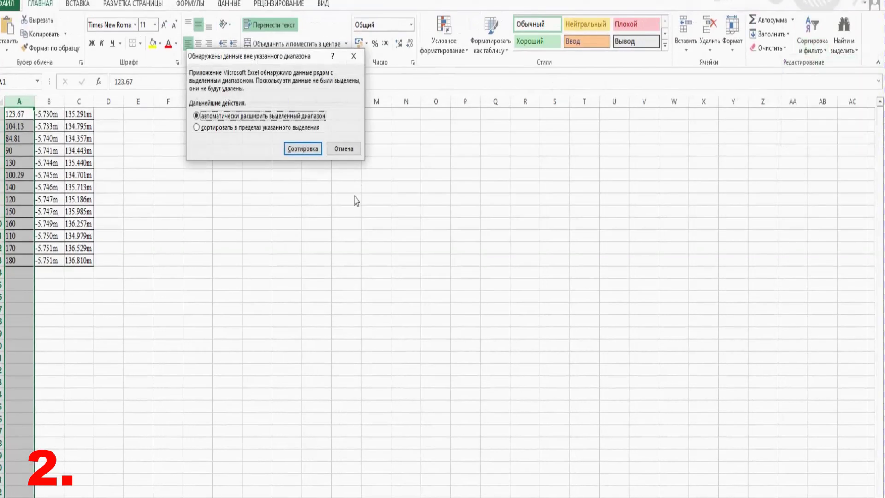
{"action": "left_click", "coordinate": [298, 148]}
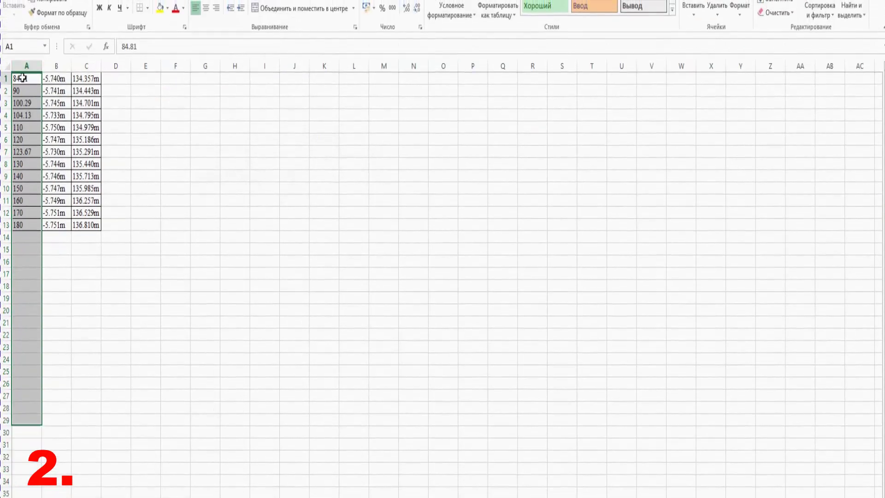
- Copy the sorted negative-offset rows A1:C13 and clear the contents of rows 15 to 27 in the main sheet
{"action": "left_click_drag", "start_coordinate": [16, 113], "coordinate": [72, 252]}
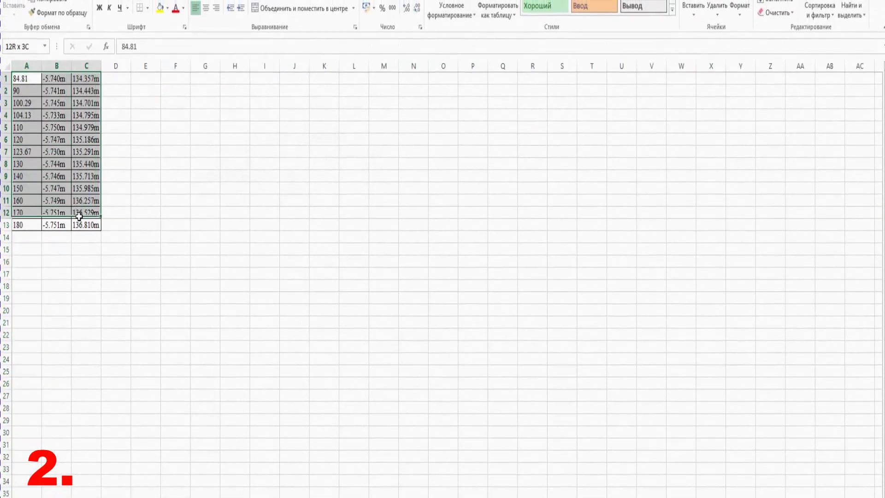
{"action": "left_click_drag", "start_coordinate": [79, 216], "coordinate": [80, 226]}
{"action": "right_click", "coordinate": [83, 211]}
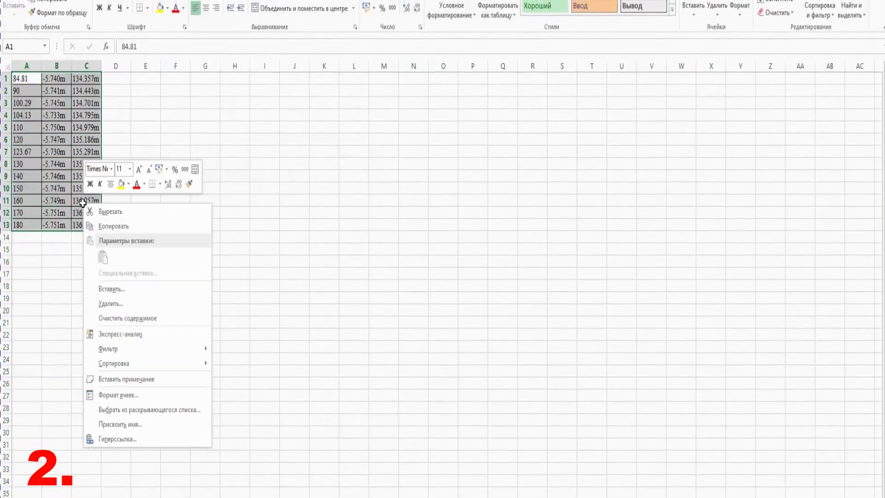
{"action": "left_click", "coordinate": [109, 227]}
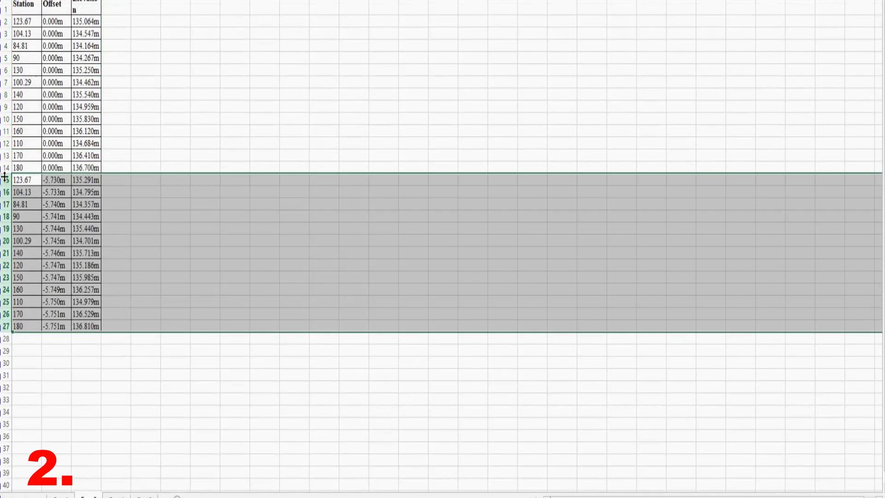
{"action": "key", "text": "Delete"}
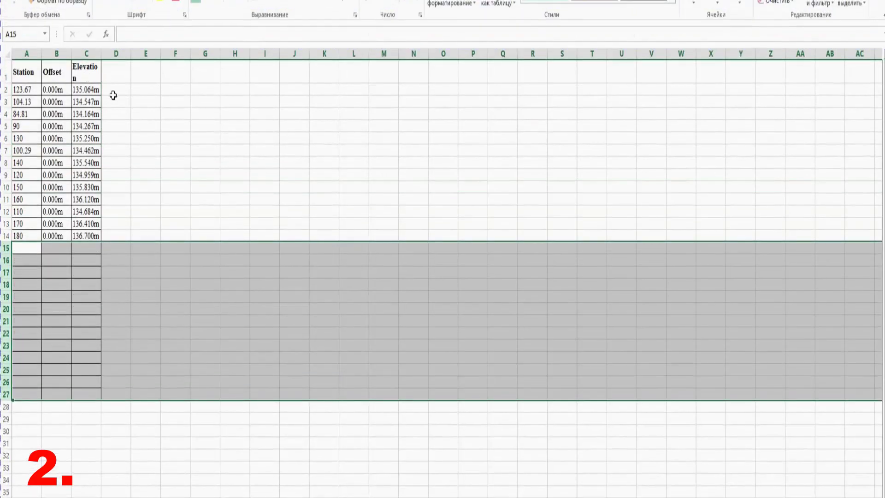
{"action": "left_click", "coordinate": [115, 23]}
{"action": "right_click", "coordinate": [115, 91]}
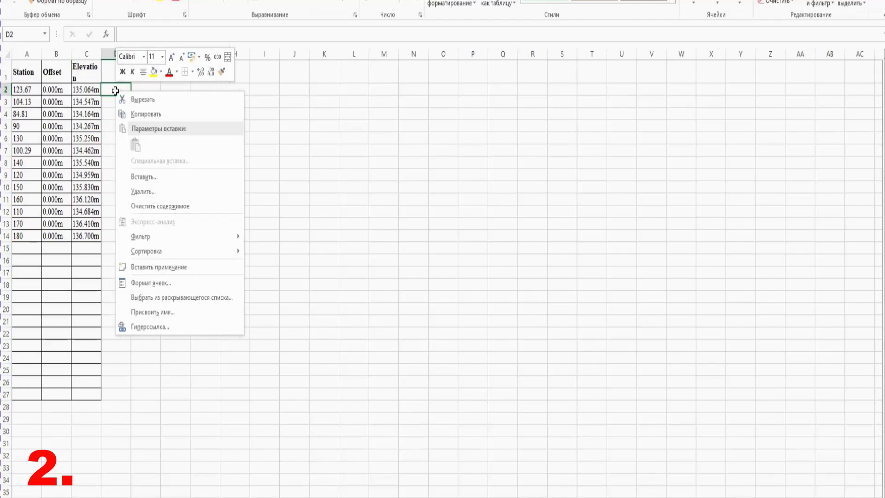
{"action": "left_click", "coordinate": [143, 177]}
{"action": "left_click", "coordinate": [129, 210]}
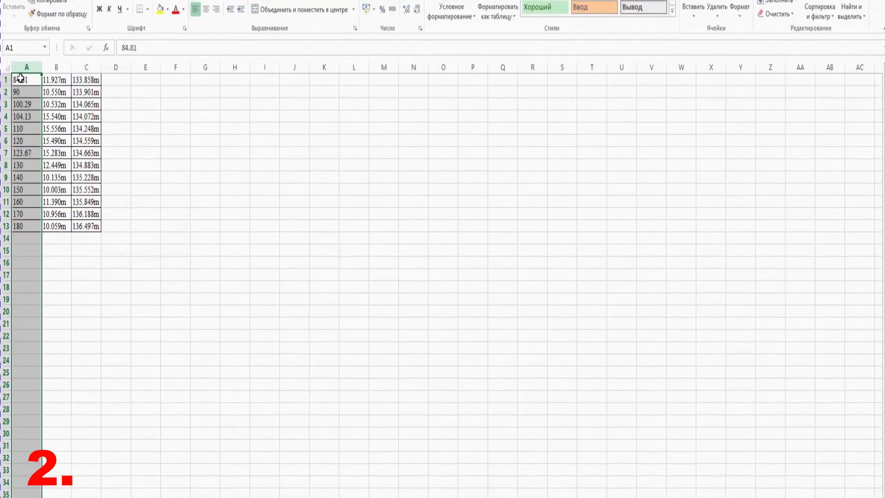
- Copy the sorted positive-offset rows A1:C13 and paste them into the main sheet beside the centerline data at D2
{"action": "left_click_drag", "start_coordinate": [23, 9], "coordinate": [84, 157]}
{"action": "key", "text": "ctrl+c"}
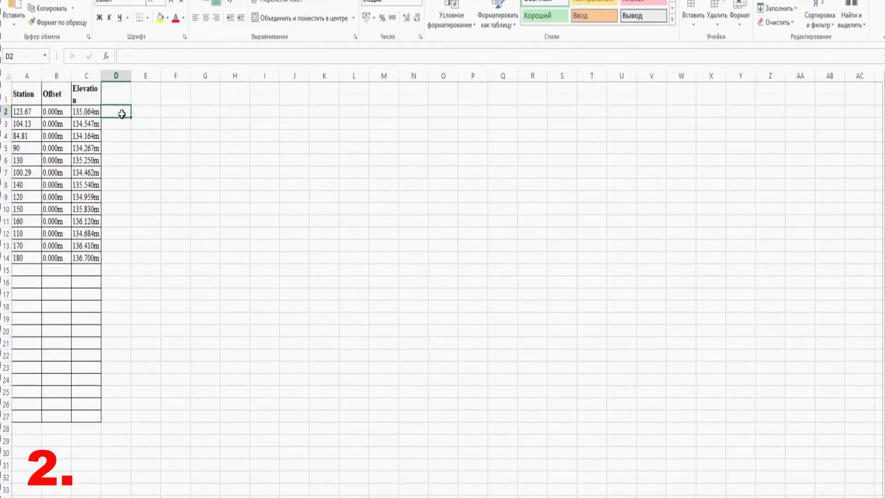
{"action": "key", "text": "ctrl+v"}
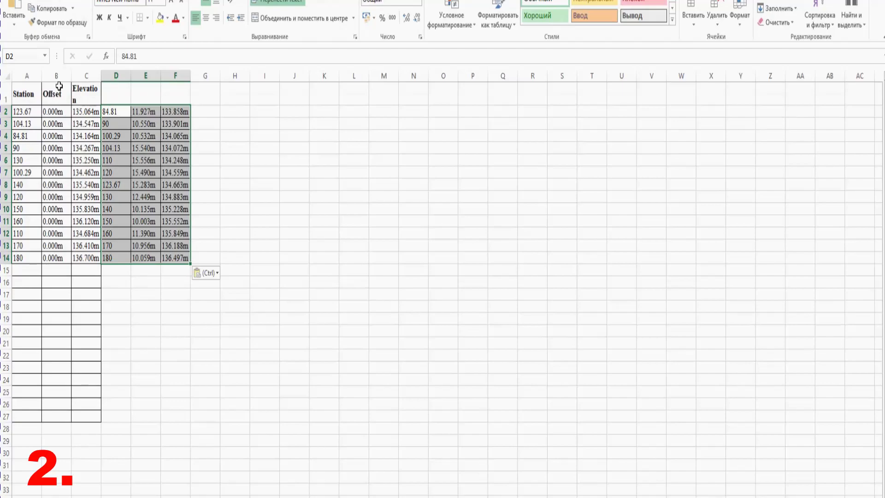
- Insert three blank columns before the Station column and paste the sorted negative-offset rows at A2
{"action": "left_click", "coordinate": [26, 76]}
{"action": "right_click", "coordinate": [25, 77]}
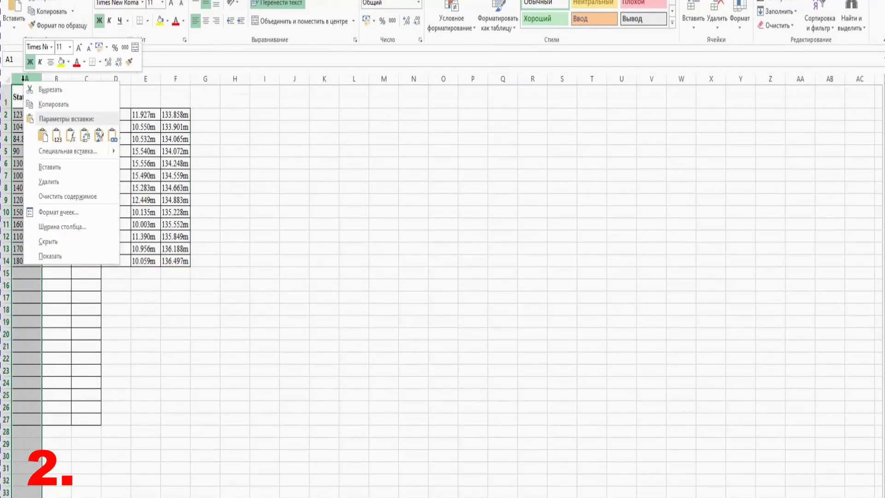
{"action": "left_click", "coordinate": [50, 167]}
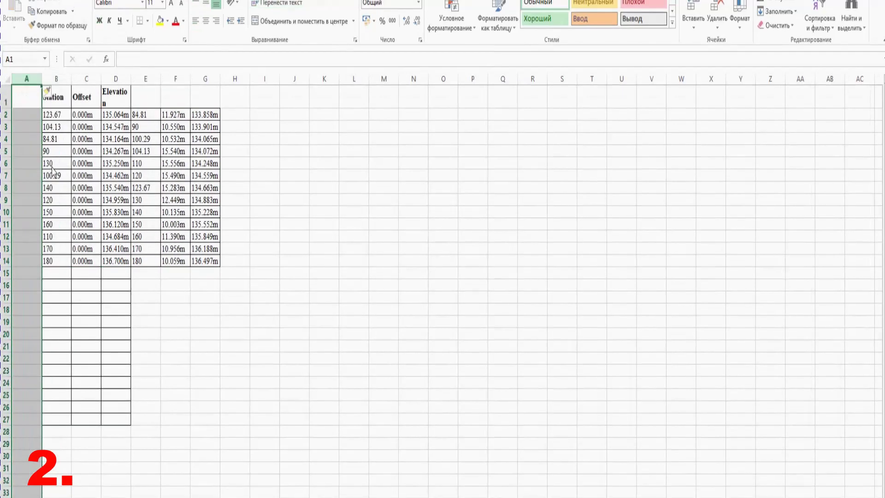
{"action": "key", "text": "F4"}
{"action": "key", "text": "F4"}
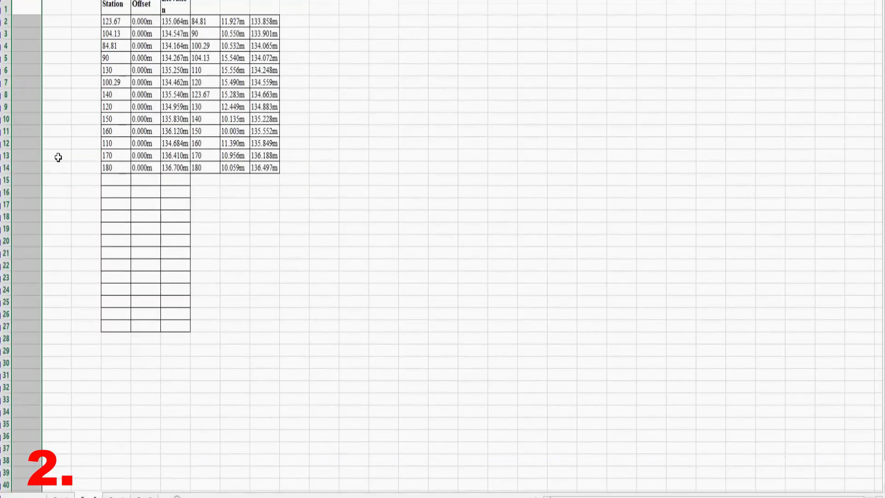
{"action": "left_click", "coordinate": [26, 21]}
{"action": "key", "text": "ctrl+v"}
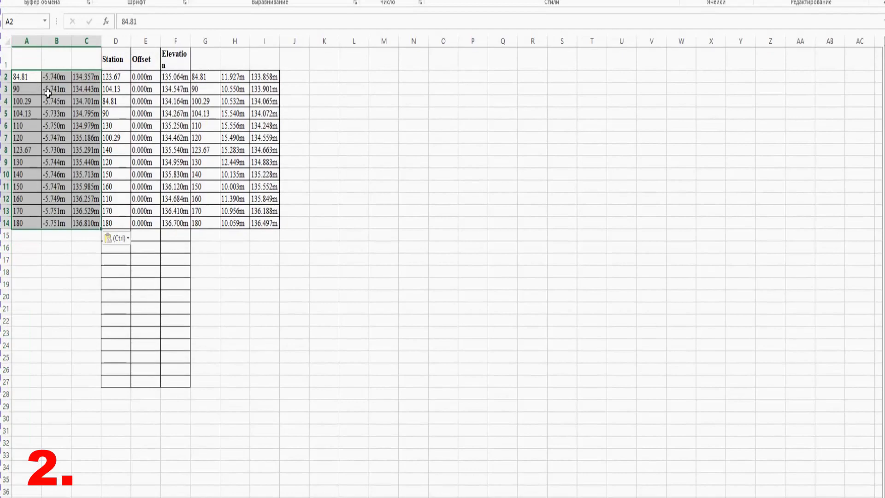
- Copy the zero-offset rows D2:F14 to a new sheet at A1 and sort them by station in ascending order, expanding the selection
{"action": "left_click_drag", "start_coordinate": [119, 82], "coordinate": [175, 226]}
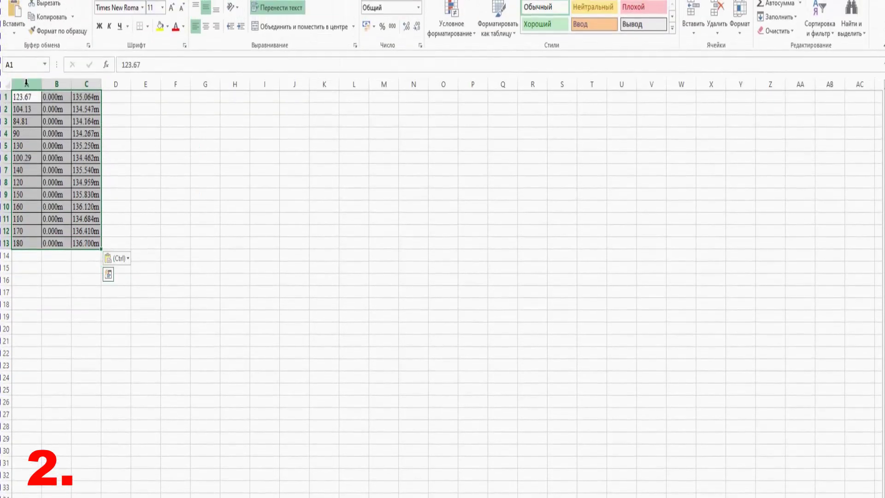
{"action": "left_click", "coordinate": [26, 84]}
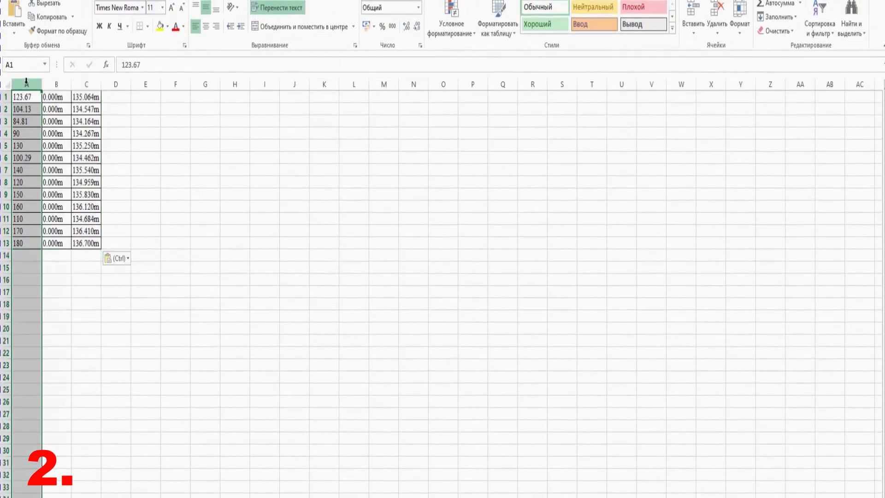
{"action": "left_click", "coordinate": [819, 29]}
{"action": "left_click", "coordinate": [804, 64]}
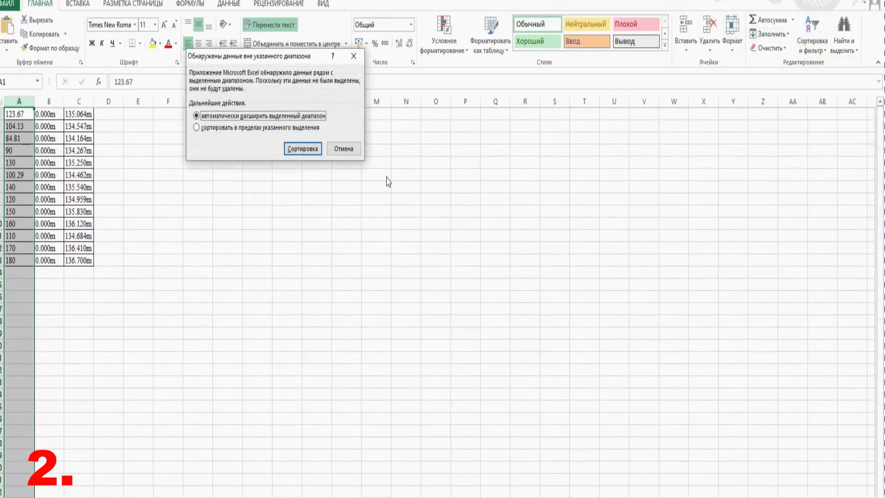
{"action": "left_click", "coordinate": [298, 152]}
- Copy the sorted zero-offset rows and paste them over D2:F14 in the main sheet
{"action": "left_click_drag", "start_coordinate": [20, 114], "coordinate": [77, 259]}
{"action": "key", "text": "ctrl+c"}
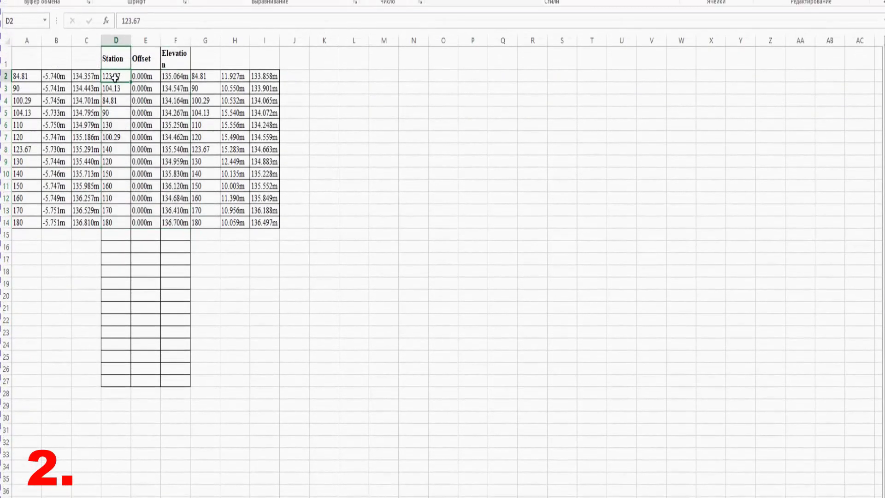
{"action": "key", "text": "ctrl+v"}
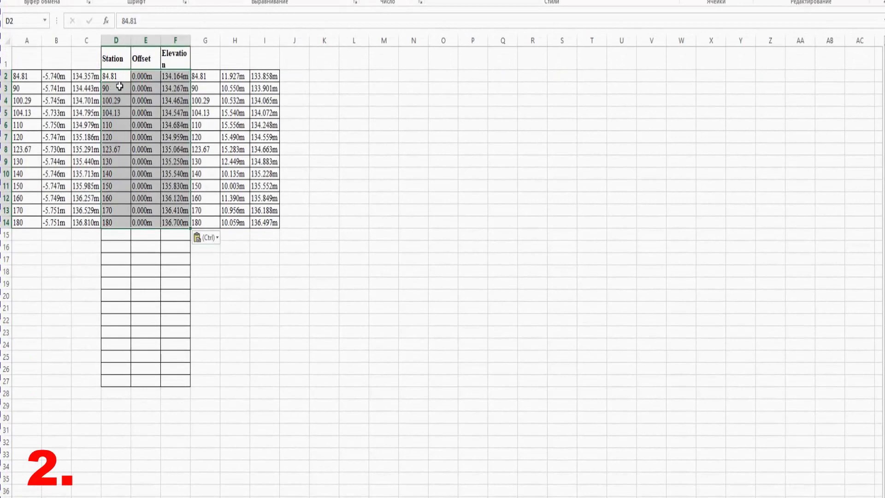
- Compare the left and centerline stations with the formula =A2=D2 in K2, filled down to K14
{"action": "key", "text": "ctrl"}
{"action": "left_click", "coordinate": [323, 84]}
{"action": "type", "text": "+"}
{"action": "left_click", "coordinate": [21, 83]}
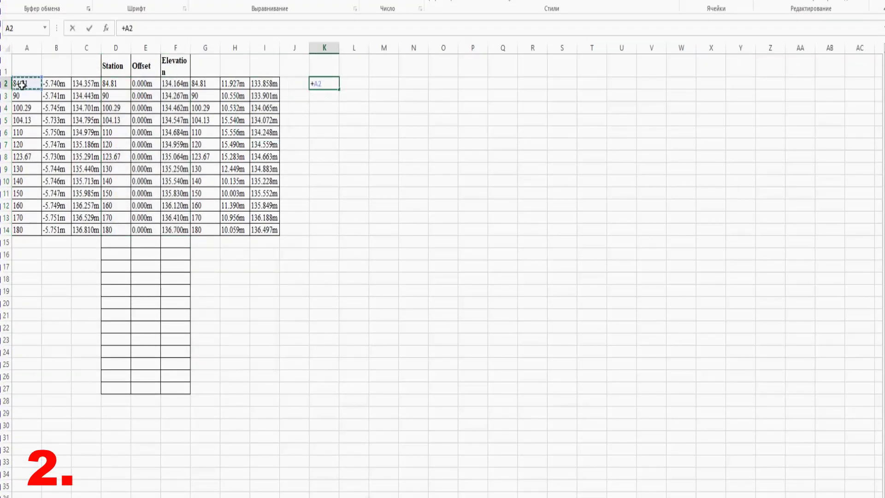
{"action": "key", "text": "BackSpace"}
{"action": "key", "text": "BackSpace"}
{"action": "key", "text": "BackSpace"}
{"action": "type", "text": "="}
{"action": "left_click", "coordinate": [23, 84]}
{"action": "type", "text": "="}
{"action": "left_click", "coordinate": [113, 86]}
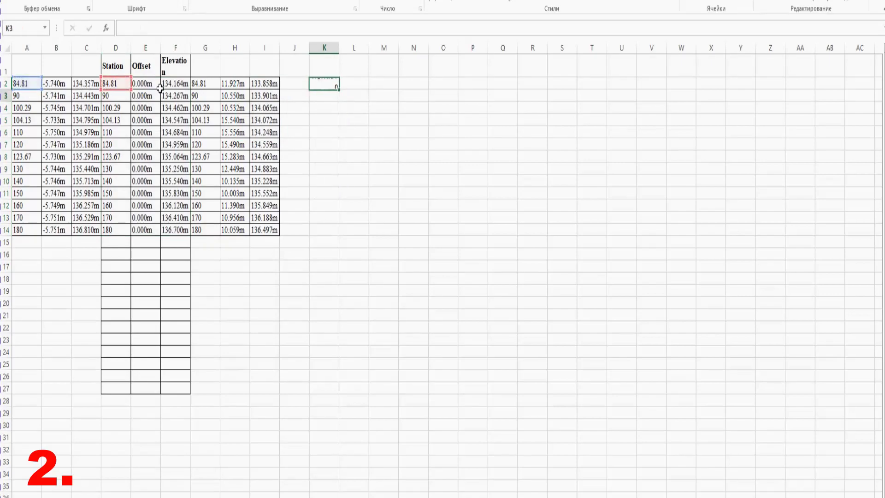
{"action": "key", "text": "Return"}
{"action": "left_click_drag", "start_coordinate": [339, 89], "coordinate": [340, 234]}
- Test the station comparison by changing D2 to 84.83, and undo that change
{"action": "left_click", "coordinate": [121, 85]}
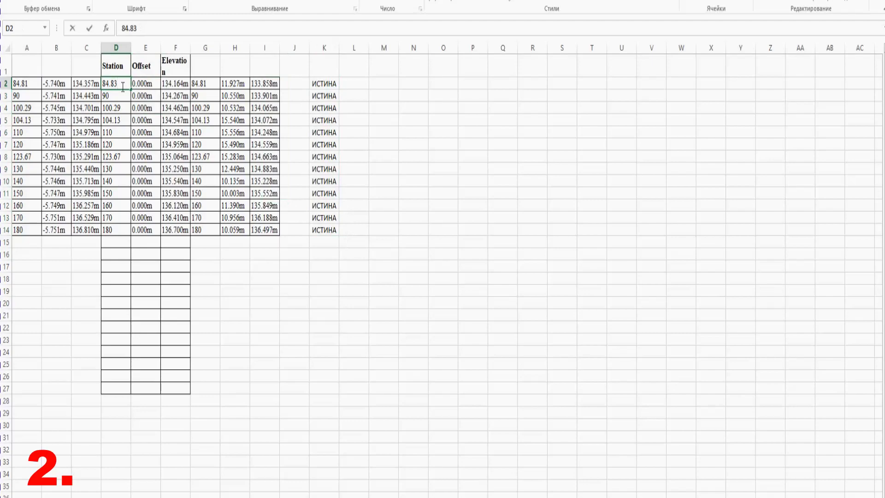
{"action": "type", "text": "84.83"}
{"action": "key", "text": "Return"}
{"action": "key", "text": "ctrl+z"}
- Change the K2 formula to =G2=D2 to compare the right and centerline stations, and fill it down to K14
{"action": "double_click", "coordinate": [325, 84]}
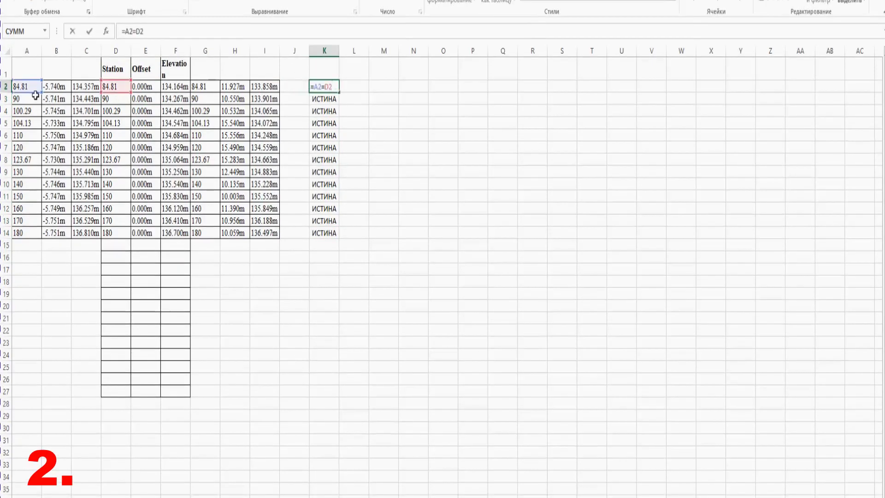
{"action": "left_click_drag", "start_coordinate": [32, 92], "coordinate": [205, 92]}
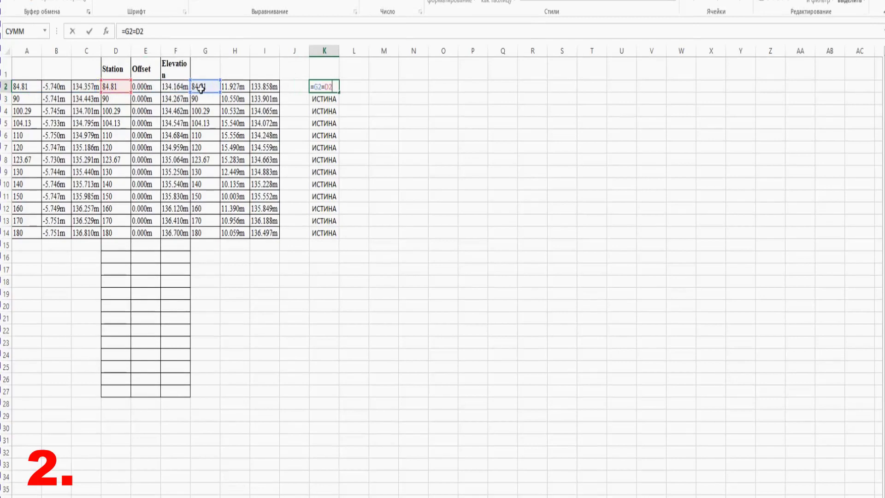
{"action": "key", "text": "Return"}
{"action": "left_click", "coordinate": [325, 86]}
{"action": "double_click", "coordinate": [339, 92]}
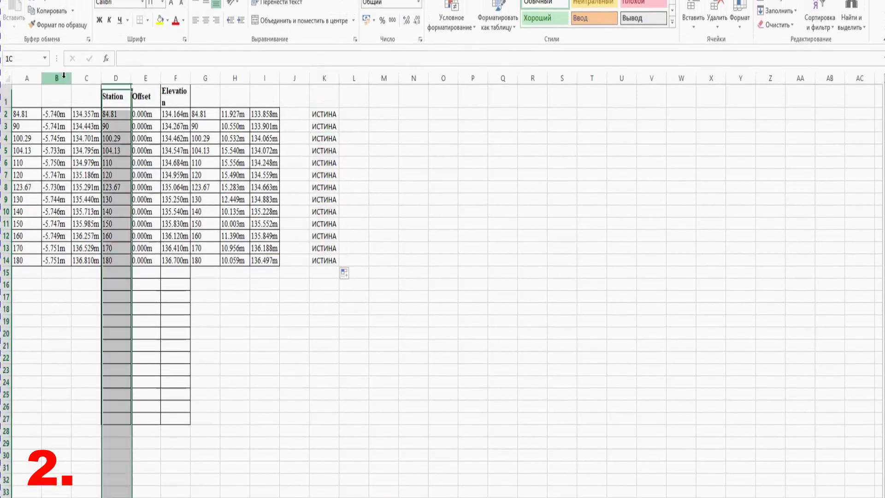
- Remove every "m" from columns B to I by replacing all occurrences with nothing
{"action": "left_click_drag", "start_coordinate": [63, 72], "coordinate": [278, 81]}
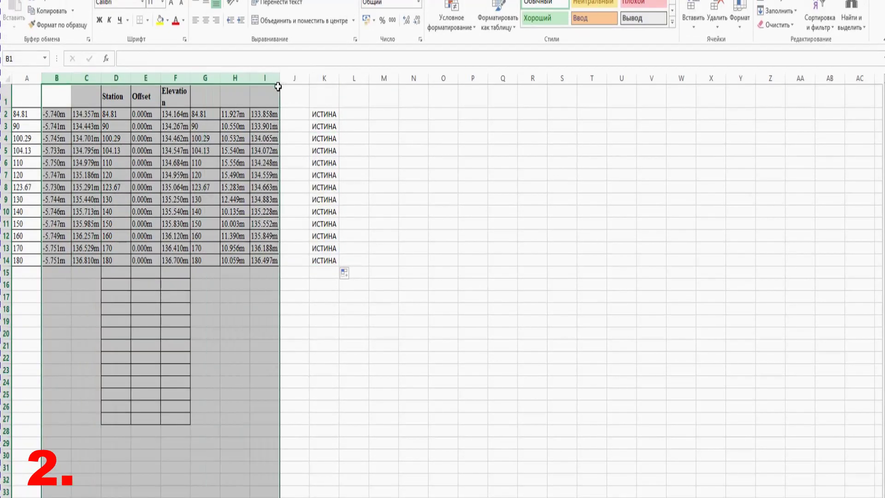
{"action": "key", "text": "ctrl+h"}
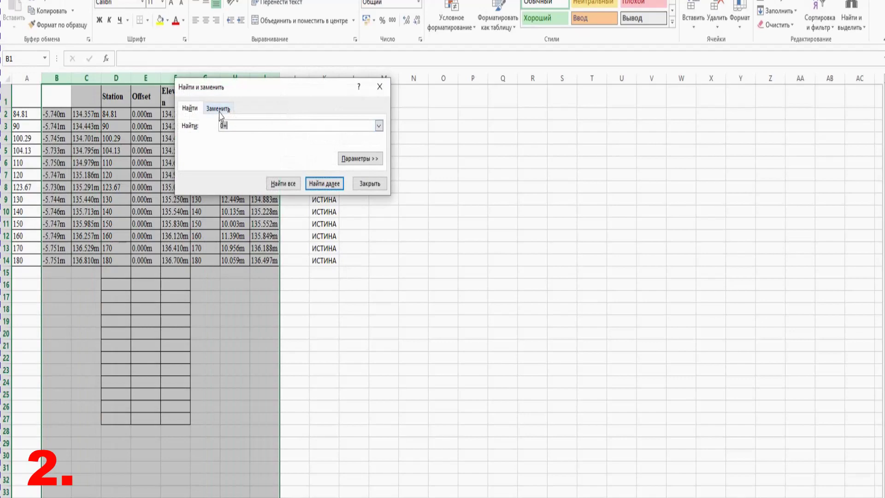
{"action": "key", "text": "Tab"}
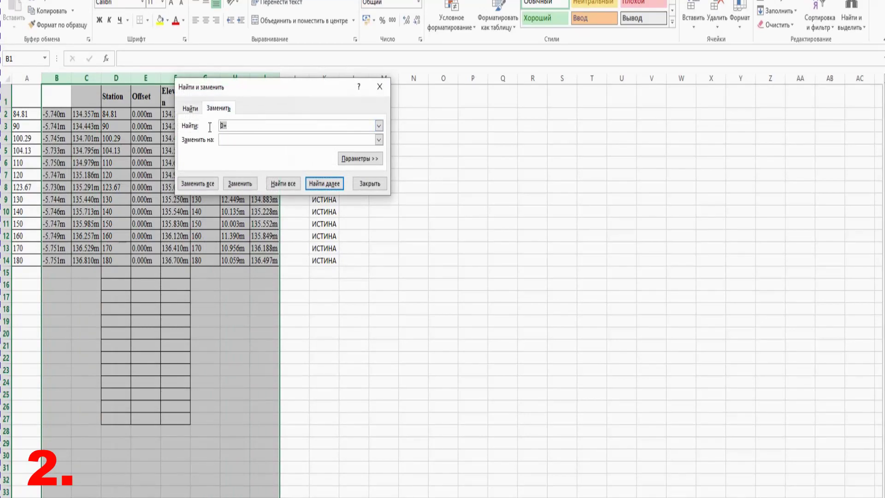
{"action": "left_click", "coordinate": [197, 184]}
{"action": "left_click", "coordinate": [448, 324]}
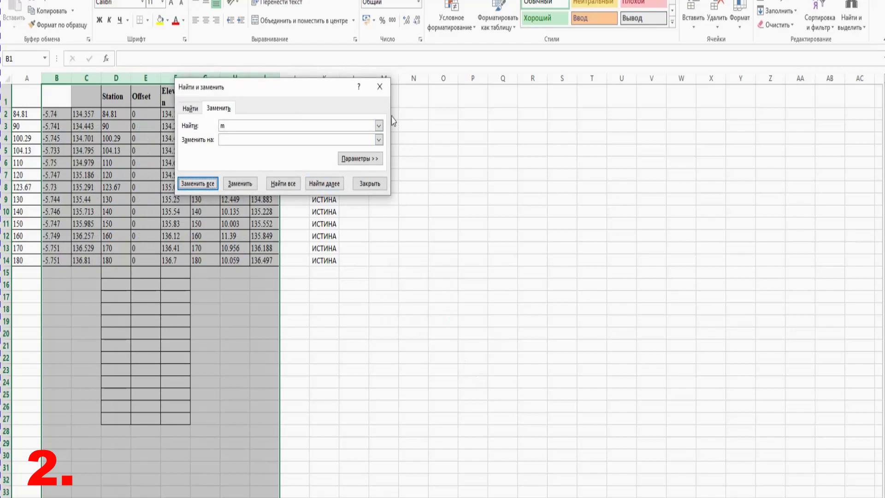
{"action": "left_click", "coordinate": [383, 90]}
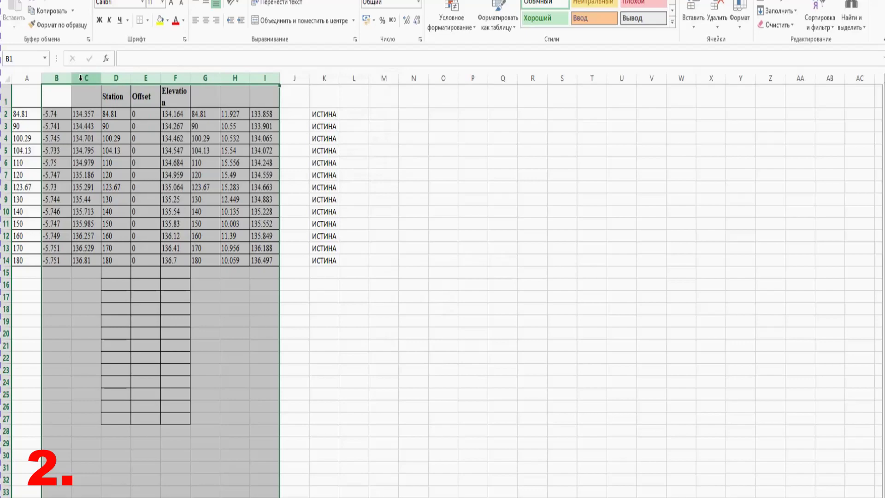
- Insert a blank column before the centerline Station column and give it the heading % in D1
{"action": "left_click", "coordinate": [108, 79]}
{"action": "right_click", "coordinate": [108, 80]}
{"action": "left_click", "coordinate": [130, 165]}
{"action": "left_click", "coordinate": [114, 97]}
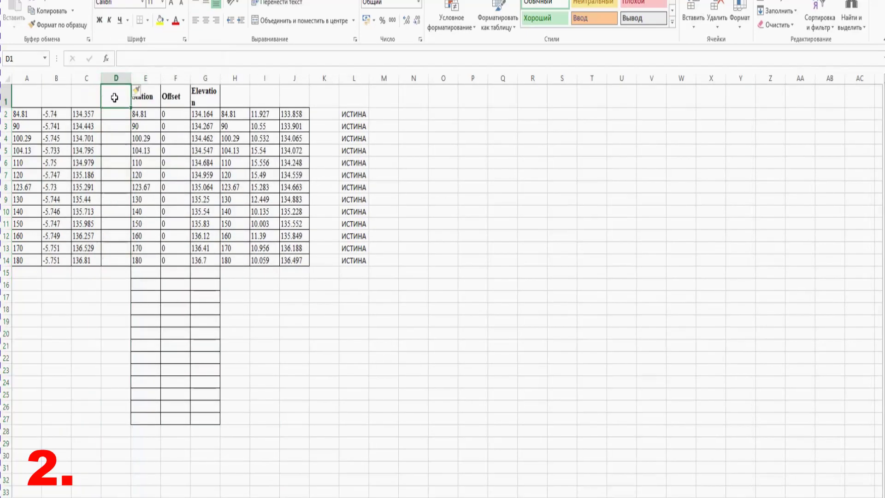
{"action": "type", "text": "%"}
{"action": "key", "text": "Return"}
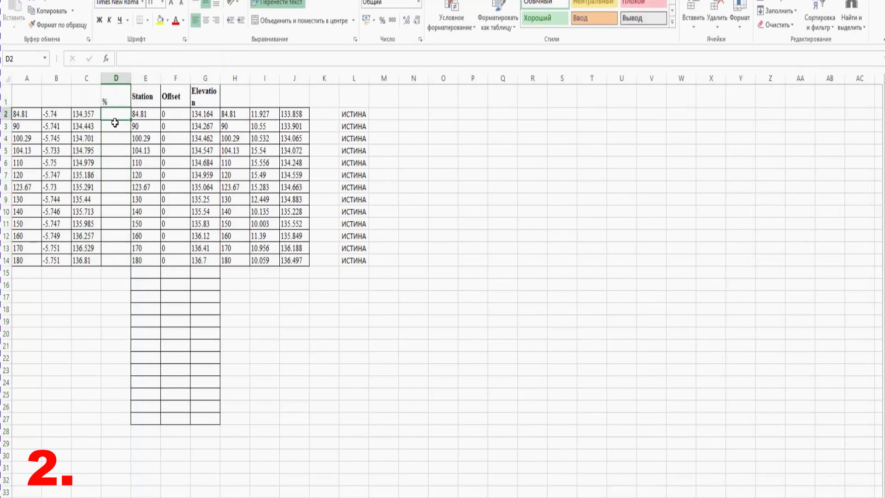
- Calculate the left cross slope in D2 with the formula +100*(G2-C2)/B2 and fill it down to D14
{"action": "type", "text": "+"}
{"action": "left_click", "coordinate": [201, 114]}
{"action": "type", "text": "-"}
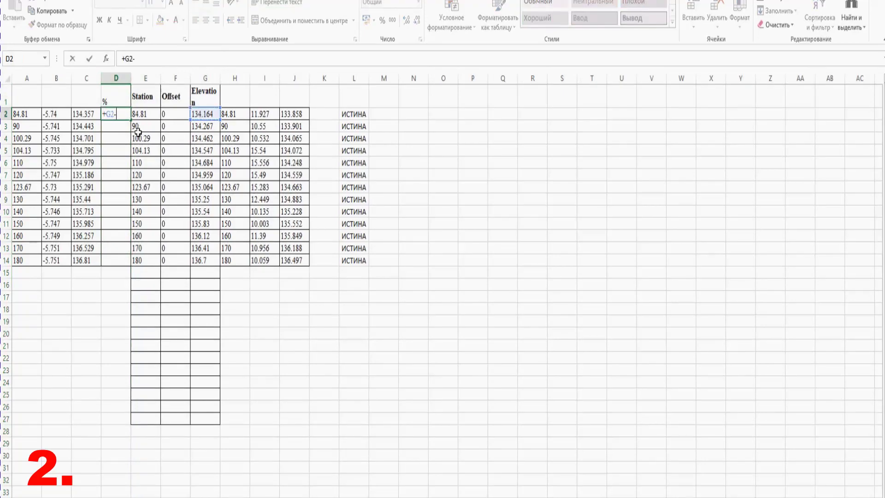
{"action": "left_click", "coordinate": [89, 117]}
{"action": "left_click", "coordinate": [106, 115]}
{"action": "type", "text": "("}
{"action": "type", "text": ")/"}
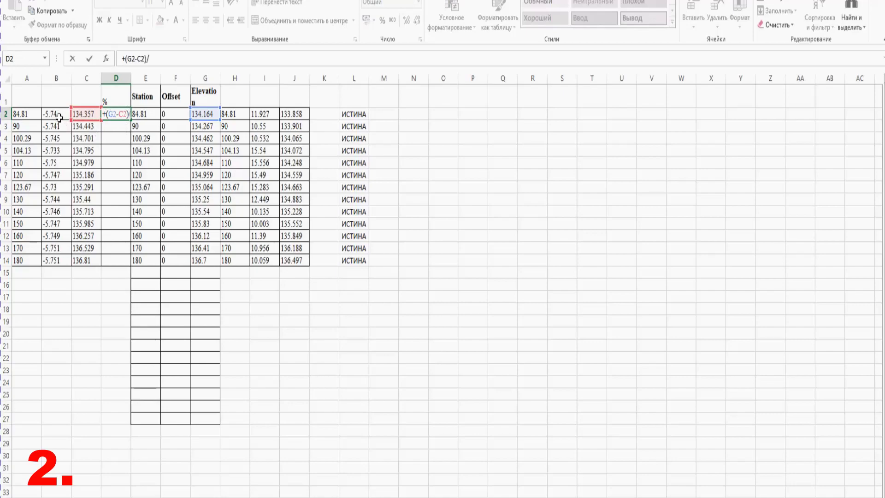
{"action": "left_click", "coordinate": [57, 114]}
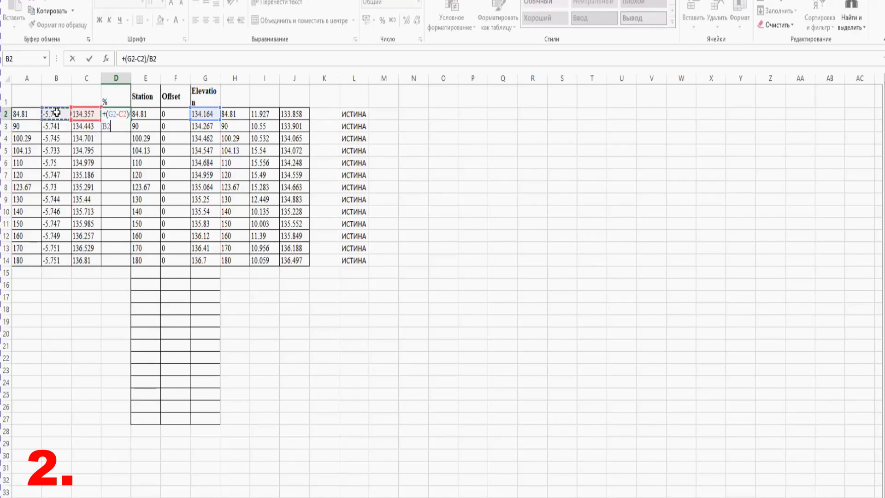
{"action": "left_click", "coordinate": [104, 126]}
{"action": "type", "text": "100"}
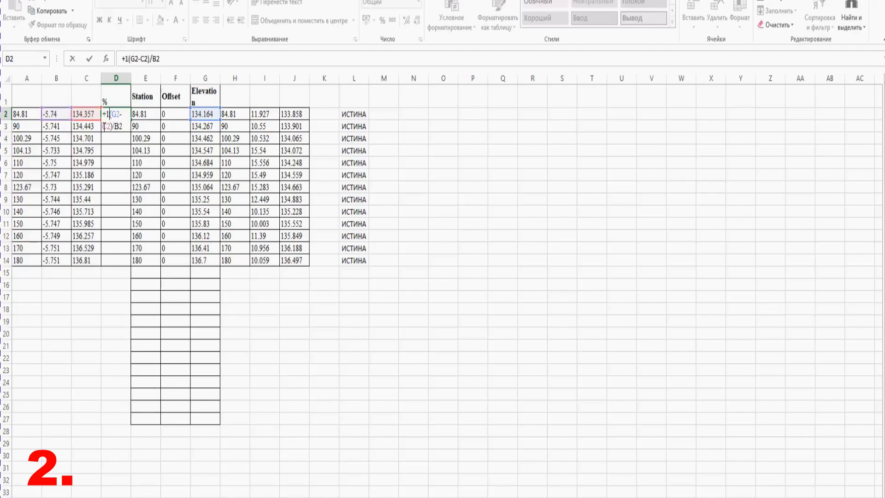
{"action": "type", "text": "*"}
{"action": "key", "text": "Return"}
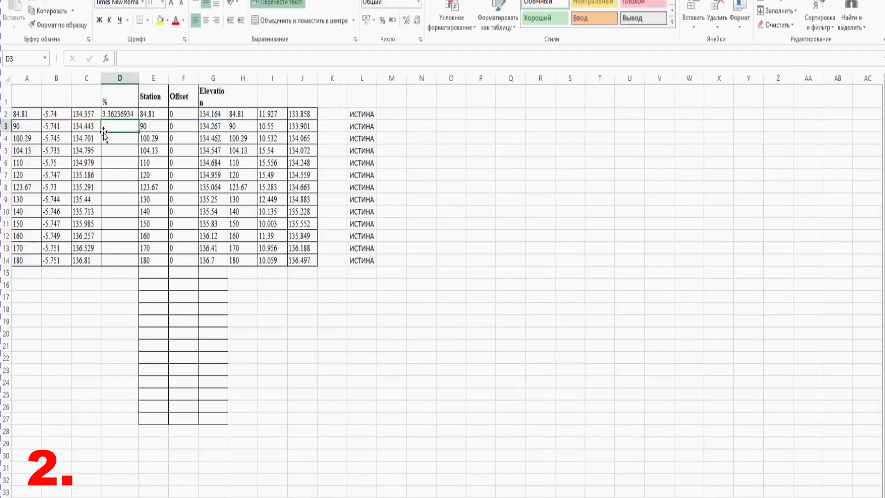
{"action": "left_click", "coordinate": [122, 115]}
{"action": "double_click", "coordinate": [139, 121]}
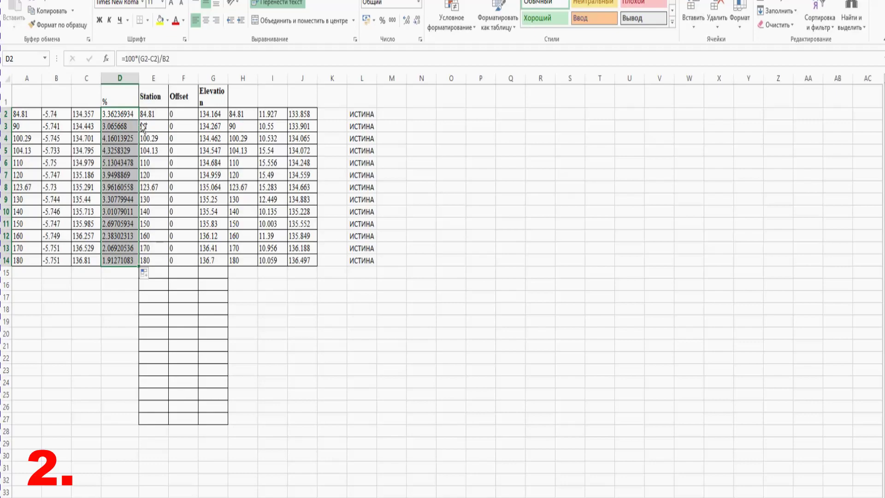
- Format the slope values in D2:D14 as numbers with 2 decimal places
{"action": "key", "text": "ctrl+1"}
{"action": "left_click", "coordinate": [162, 20]}
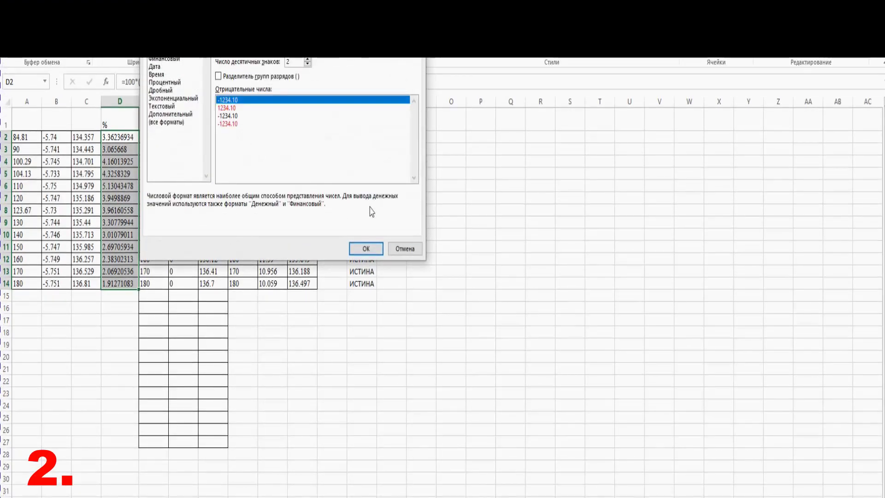
{"action": "left_click", "coordinate": [367, 249]}
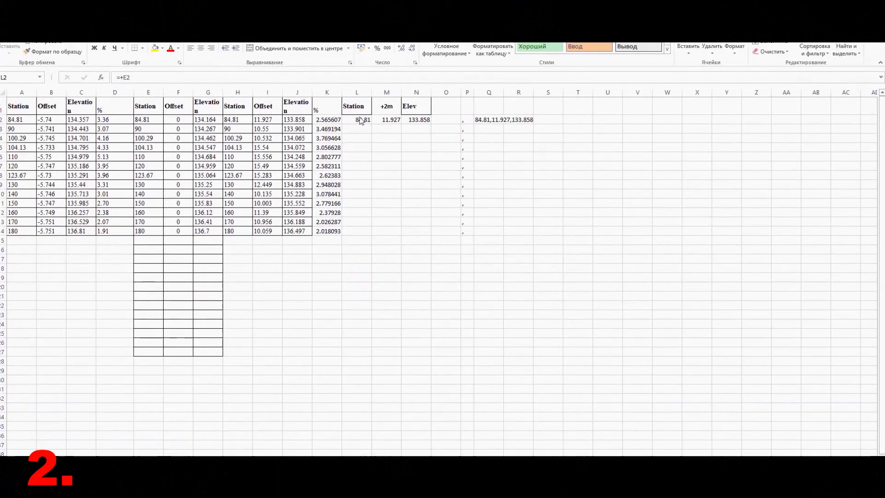
- Fill the station formula =+E2 from L2 down to L14
{"action": "left_click", "coordinate": [361, 120]}
{"action": "double_click", "coordinate": [361, 120]}
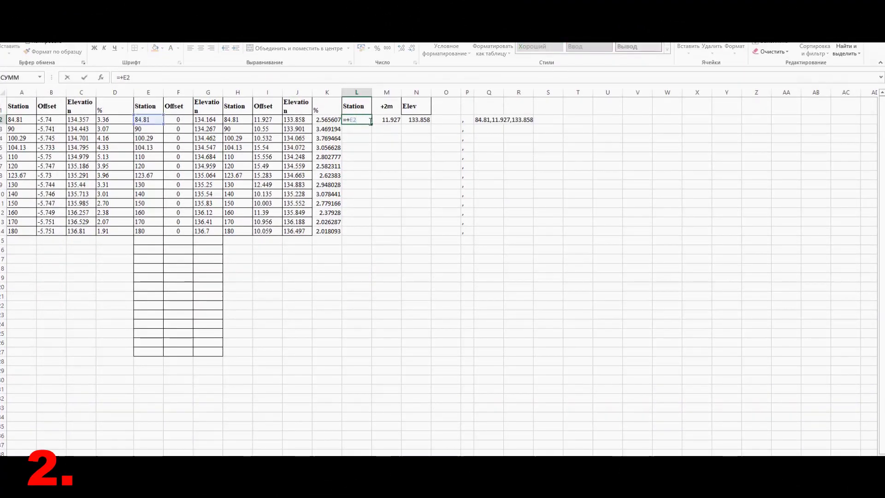
{"action": "key", "text": "ctrl+Return"}
{"action": "double_click", "coordinate": [371, 125]}
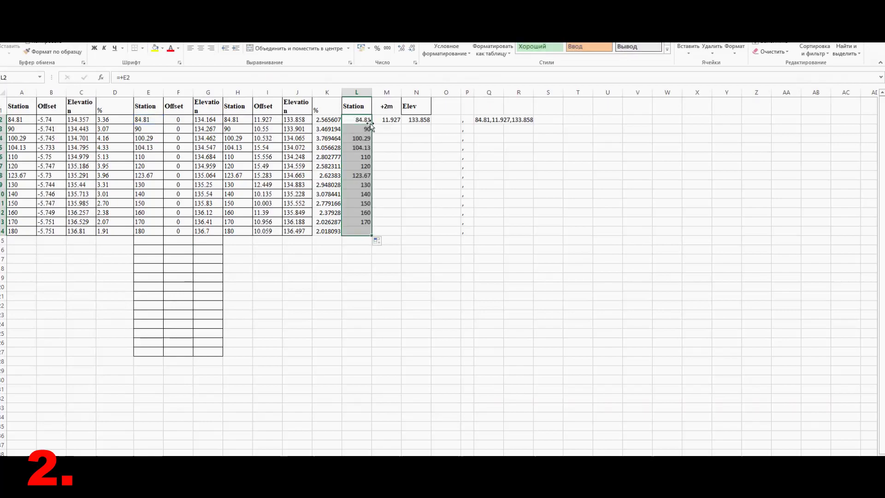
- Set the +2m offset in M2 to =+I2+2, and fill it and the N2 elevation formula down to row 14
{"action": "left_click", "coordinate": [384, 120]}
{"action": "double_click", "coordinate": [385, 120]}
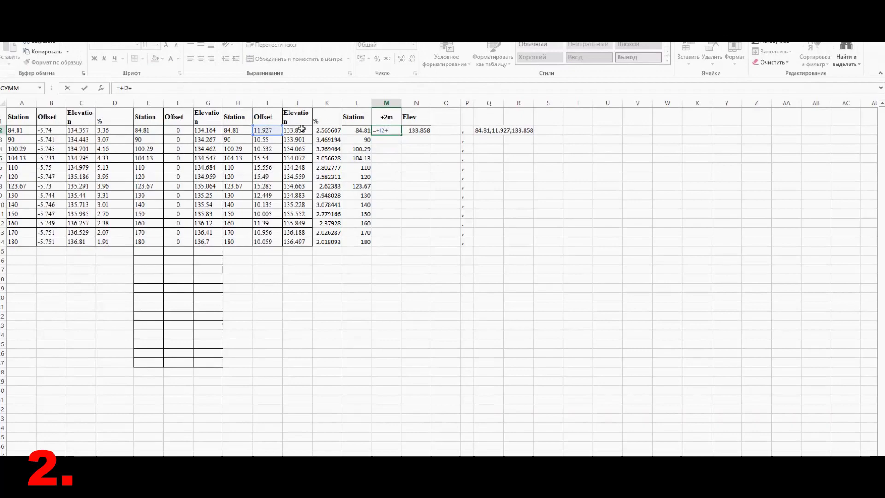
{"action": "key", "text": "ctrl+Return"}
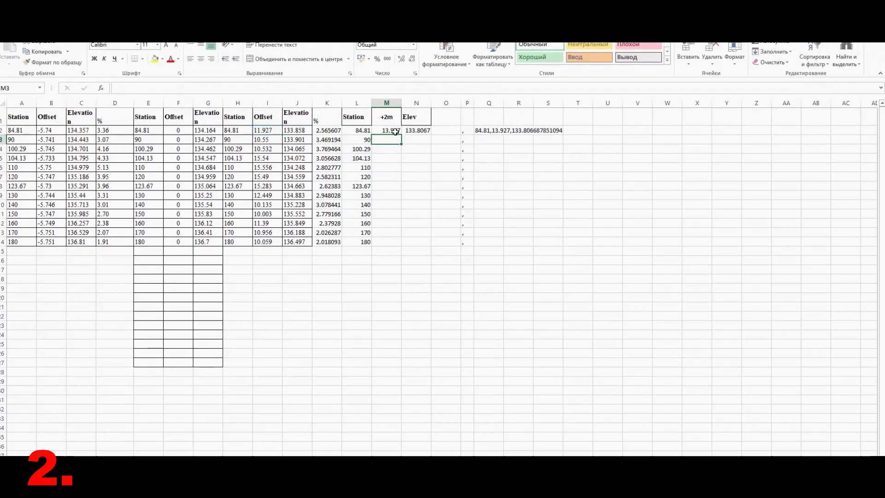
{"action": "double_click", "coordinate": [401, 134]}
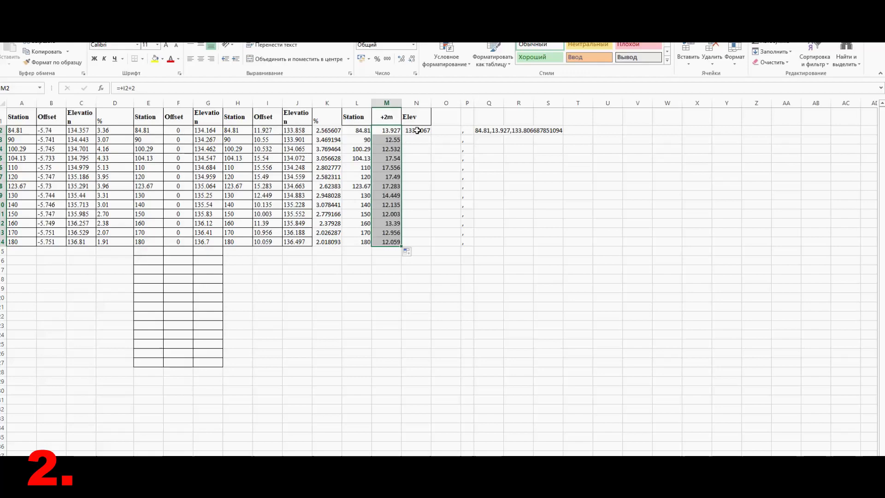
{"action": "left_click", "coordinate": [417, 131]}
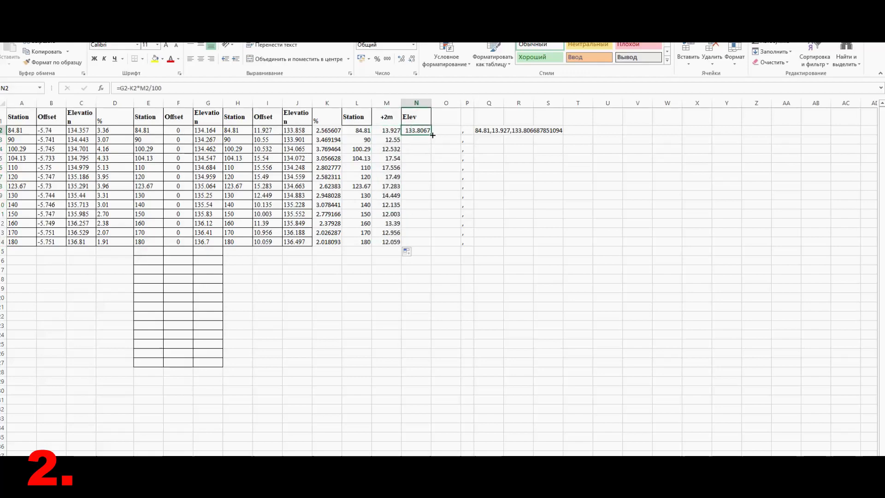
{"action": "double_click", "coordinate": [432, 135]}
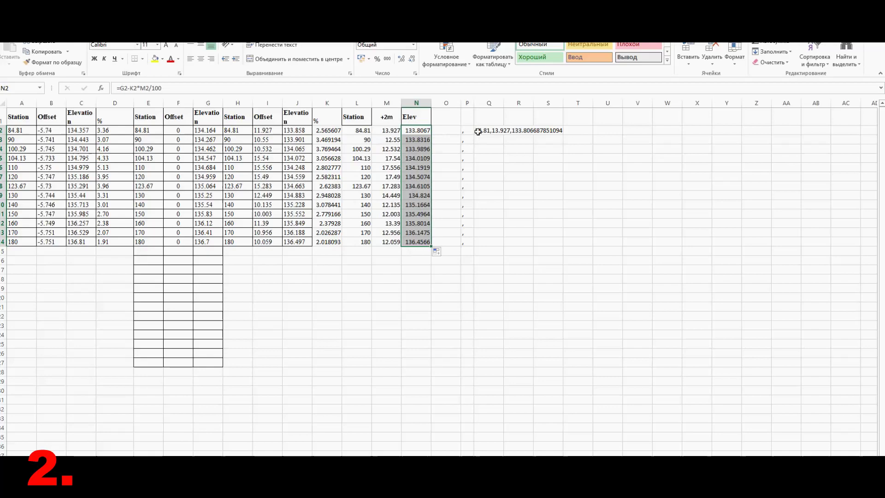
- Fill the comma-joining formula =+L2&P2&M2&P2&N2 from Q2 down to Q14
{"action": "double_click", "coordinate": [482, 130]}
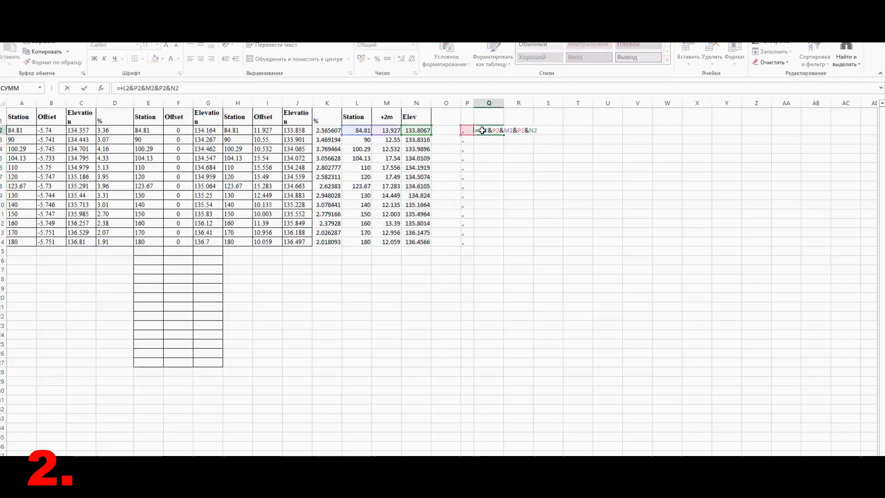
{"action": "key", "text": "ctrl+Return"}
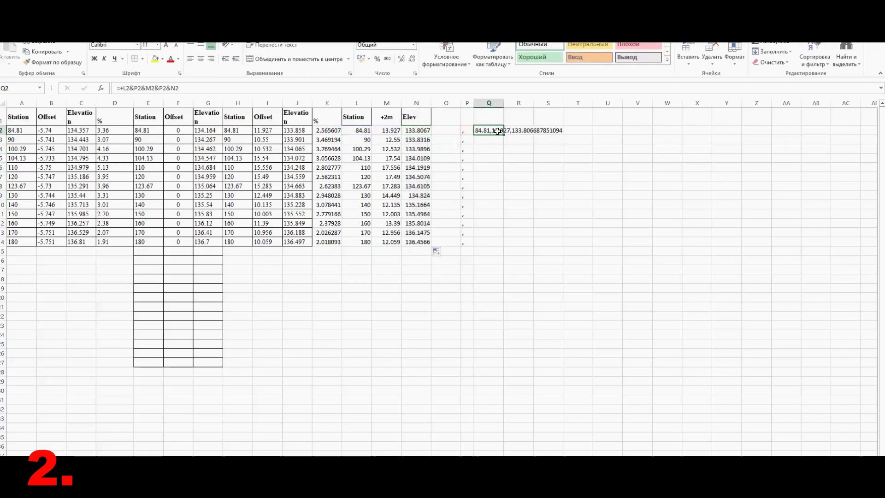
{"action": "double_click", "coordinate": [505, 135]}
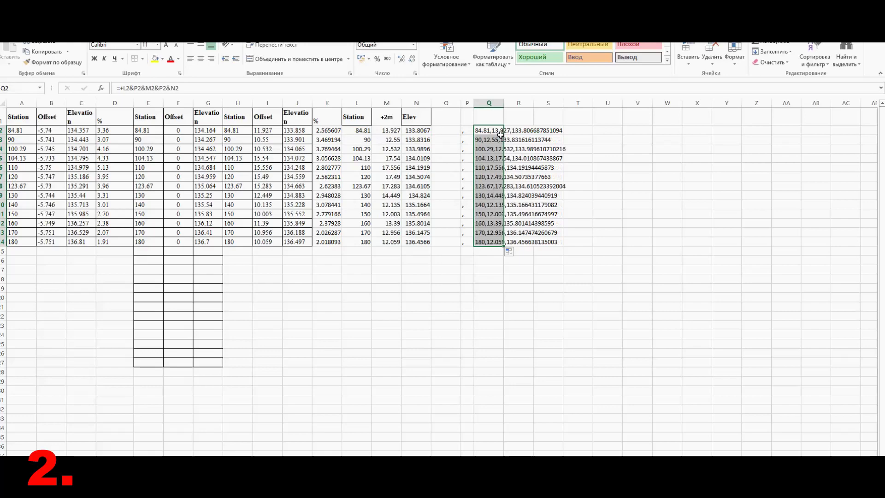
- Copy the comma-separated values Q2:Q14 and paste them into the text file 22222222.txt in AkelPad
{"action": "right_click", "coordinate": [494, 134]}
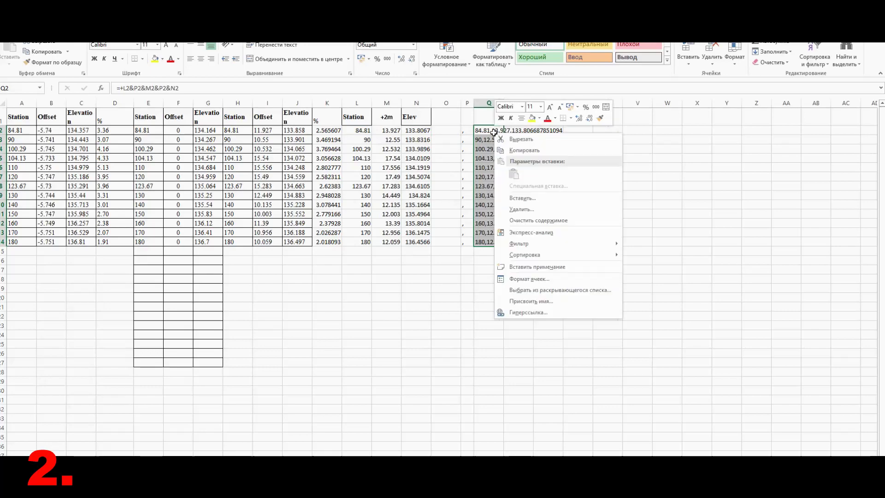
{"action": "left_click", "coordinate": [519, 150]}
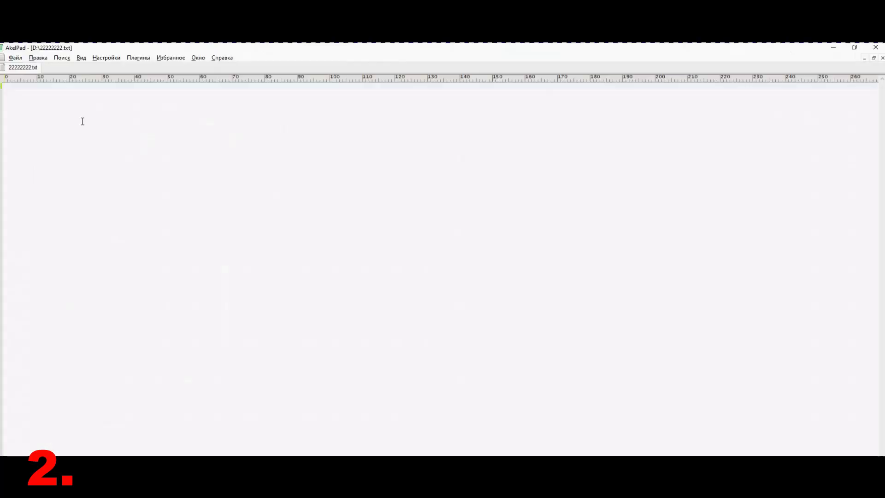
{"action": "key", "text": "ctrl+v"}
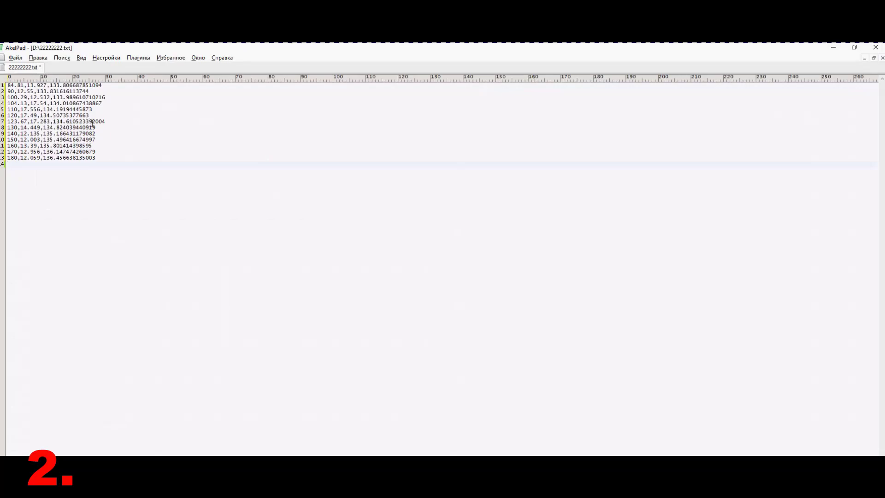
{"action": "left_click", "coordinate": [15, 58]}
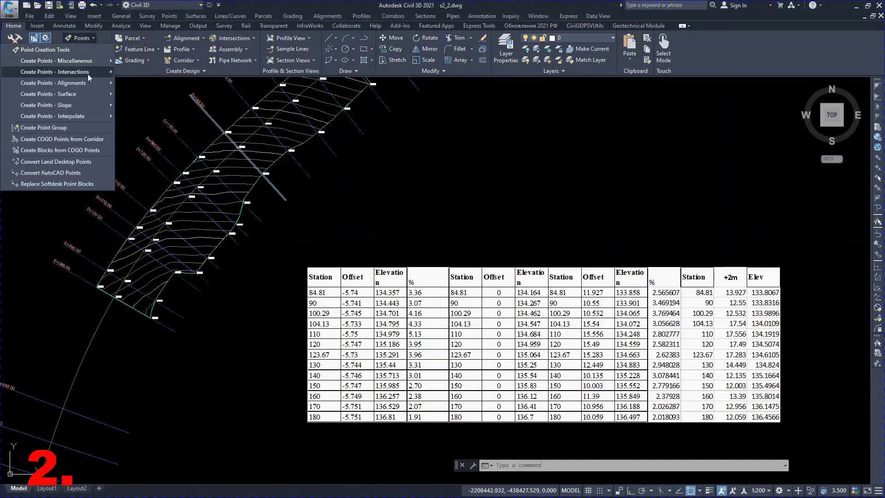
- Import points from 22222222.txt along the alignment using format 2 (Station, Offset, Elevation), keeping the default invalid indicators of -99999
{"action": "mouse_move", "coordinate": [98, 83]}
{"action": "left_click", "coordinate": [156, 144]}
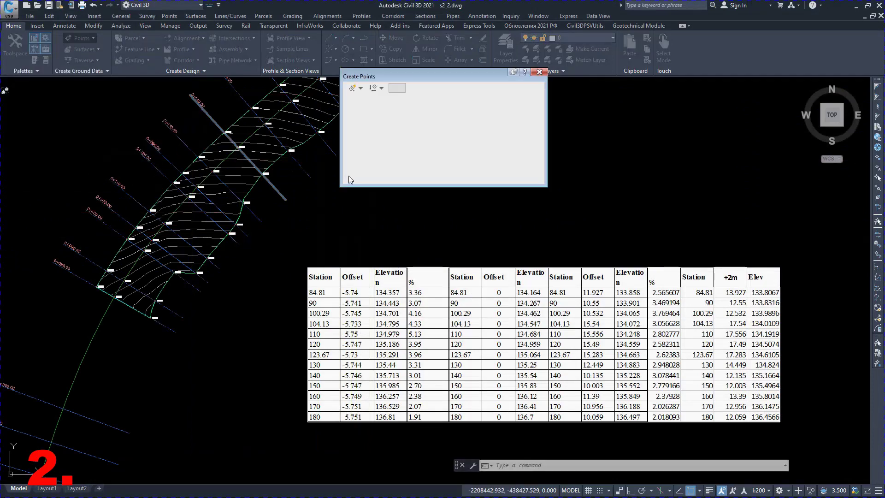
{"action": "left_click", "coordinate": [94, 46]}
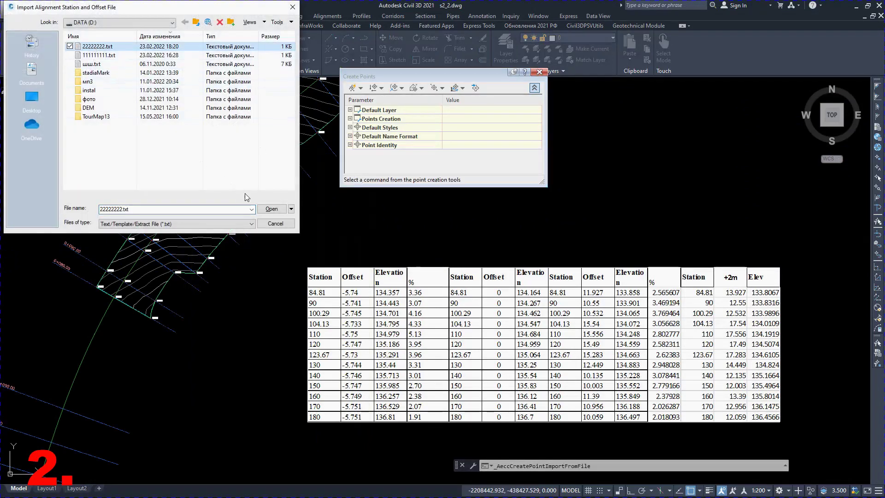
{"action": "left_click", "coordinate": [268, 209]}
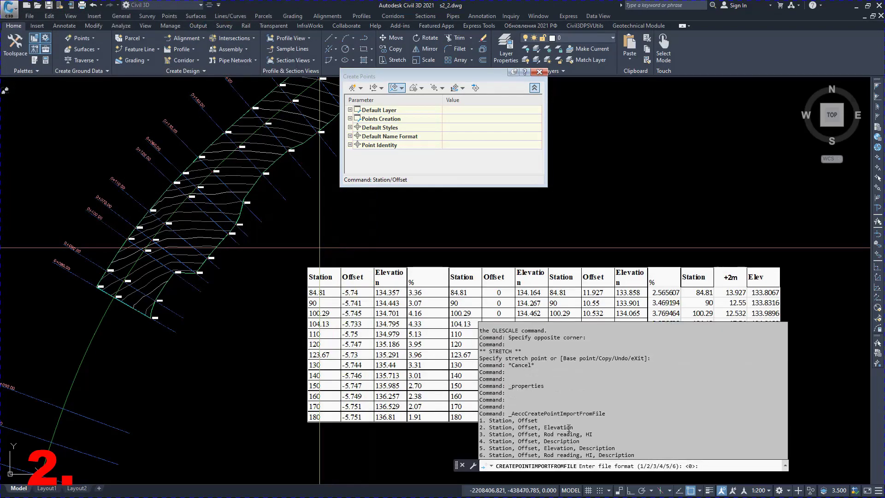
{"action": "type", "text": "2"}
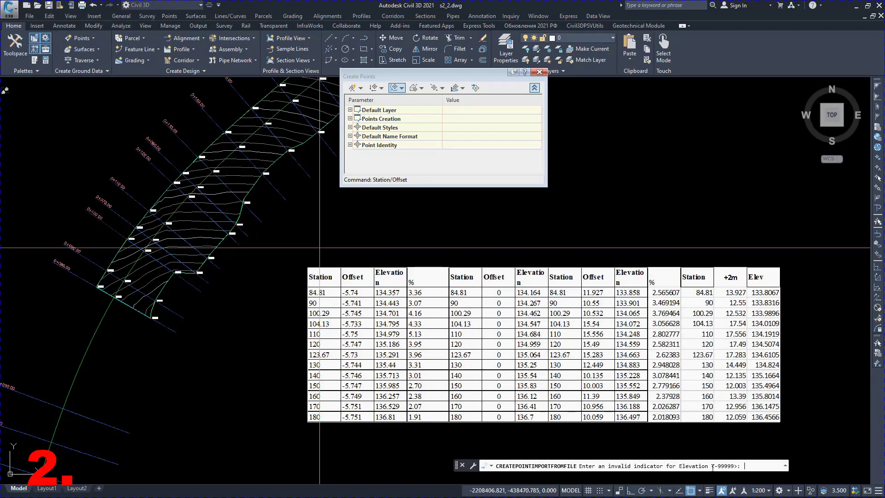
{"action": "key", "text": "Return"}
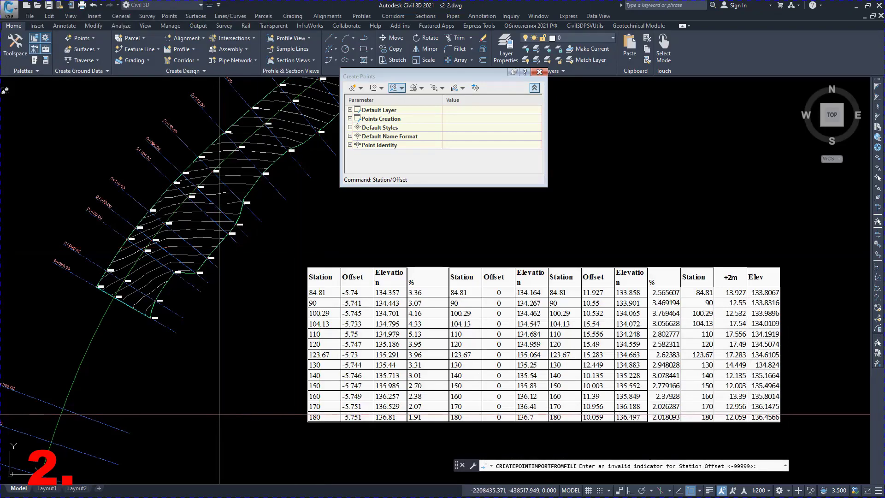
{"action": "left_click", "coordinate": [98, 325]}
- Add an aligned dimension between the surface edge point 133.86 and the extended point 133.81 on the first cross-section
{"action": "scroll", "coordinate": [193, 361], "scroll_direction": "up", "scroll_amount": 6}
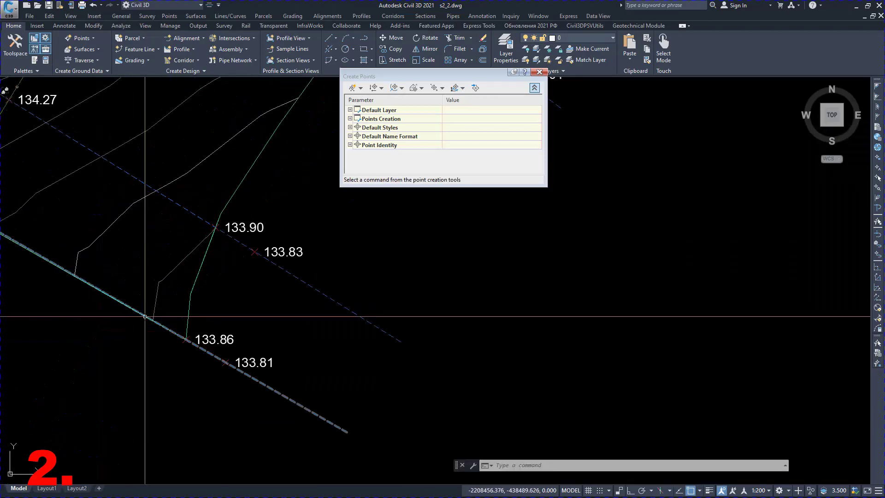
{"action": "middle_click_drag", "start_coordinate": [193, 361], "coordinate": [232, 318]}
{"action": "left_click", "coordinate": [64, 25]}
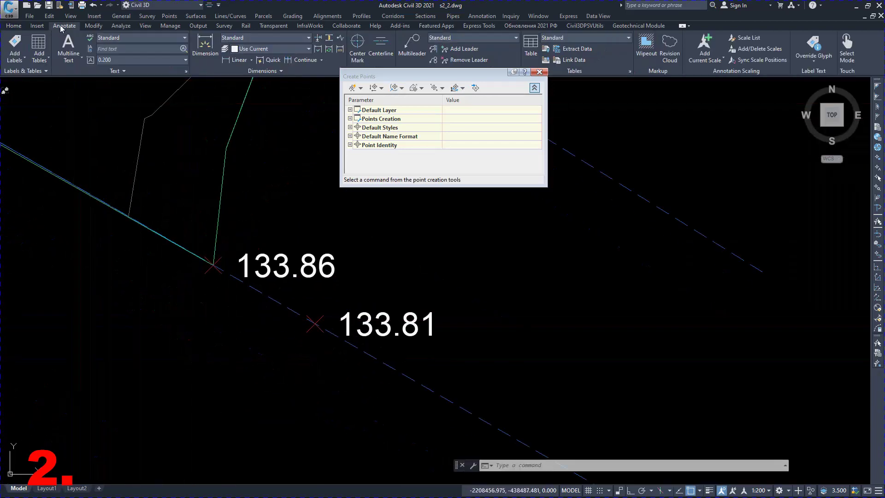
{"action": "left_click", "coordinate": [253, 60]}
{"action": "left_click", "coordinate": [238, 91]}
{"action": "left_click", "coordinate": [213, 267]}
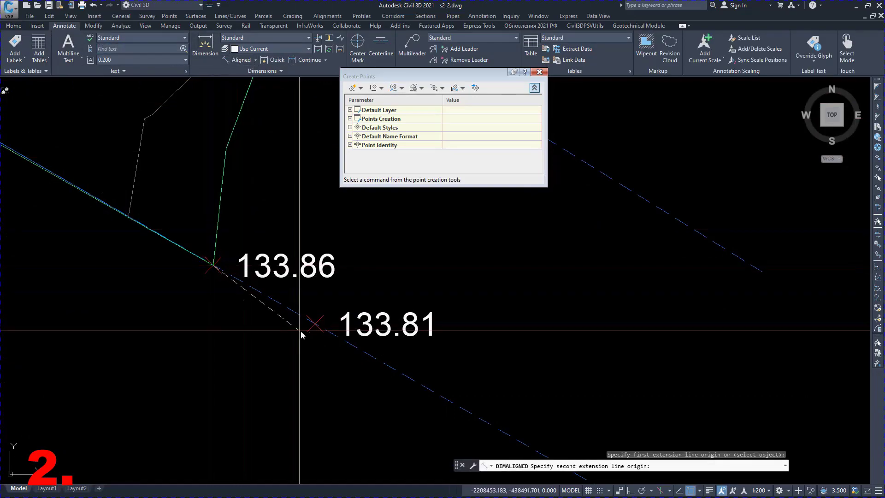
{"action": "left_click", "coordinate": [315, 324]}
{"action": "scroll", "coordinate": [251, 304], "scroll_direction": "up", "scroll_amount": 5}
{"action": "scroll", "coordinate": [250, 304], "scroll_direction": "down", "scroll_amount": 5}
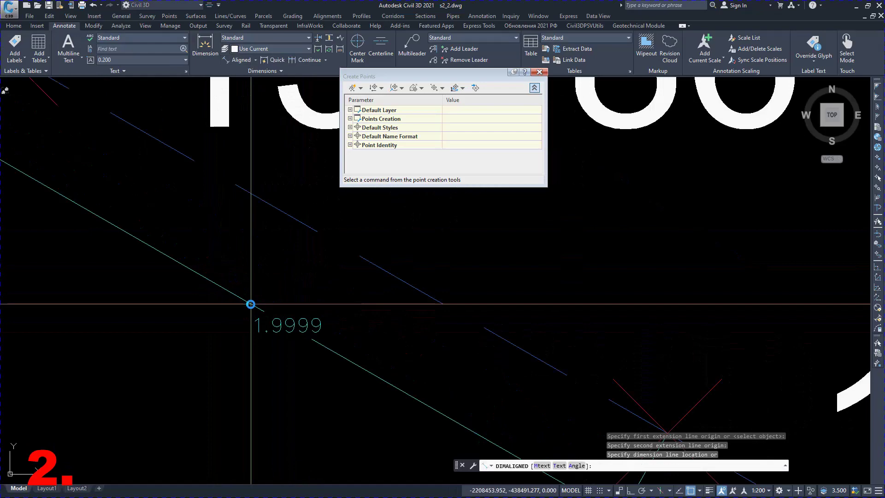
{"action": "left_click", "coordinate": [244, 313]}
{"action": "scroll", "coordinate": [183, 312], "scroll_direction": "down", "scroll_amount": 5}
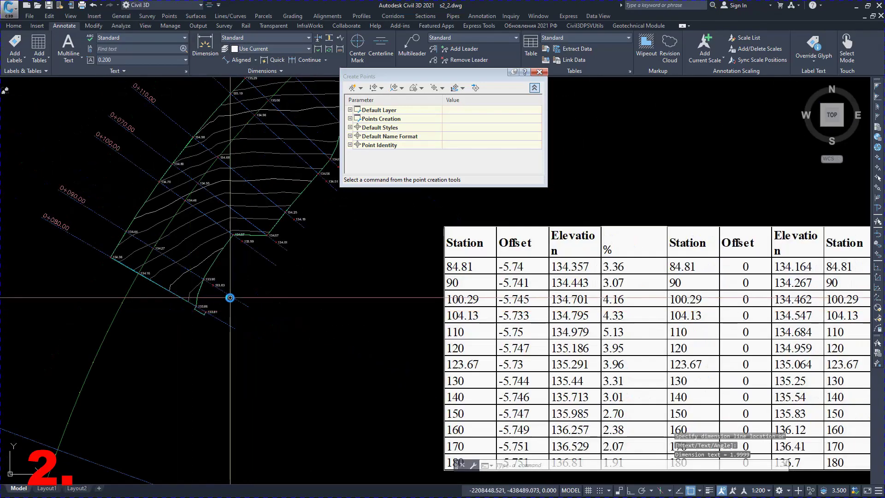
- Draw a rectangle around the right-side slope value 2.582311 in the station 120 row of the table
{"action": "scroll", "coordinate": [500, 360], "scroll_direction": "up", "scroll_amount": 3}
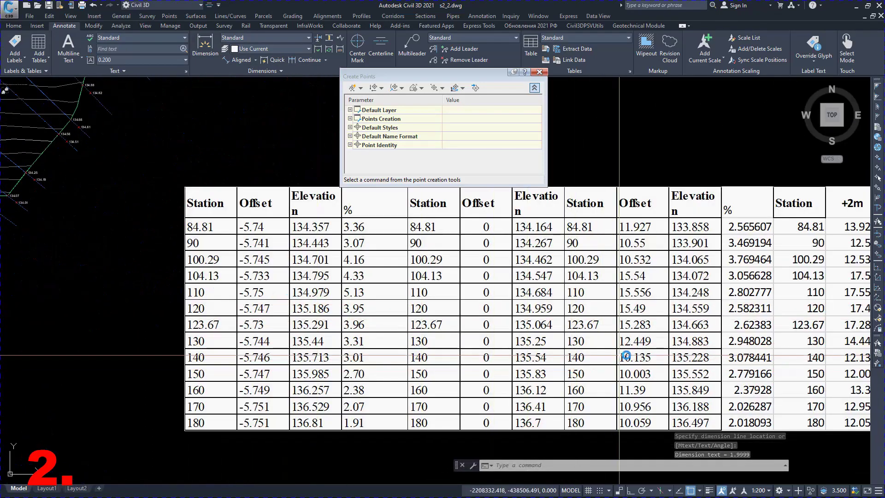
{"action": "middle_click_drag", "start_coordinate": [640, 314], "coordinate": [619, 317]}
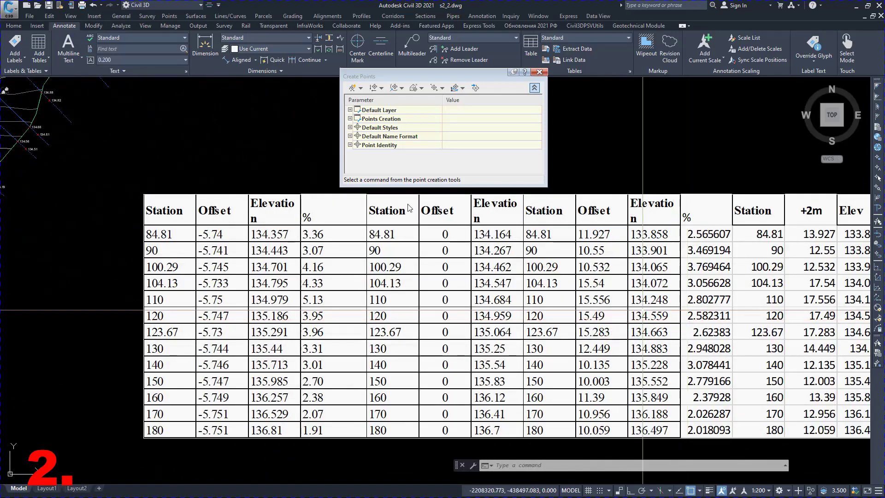
{"action": "left_click", "coordinate": [18, 27]}
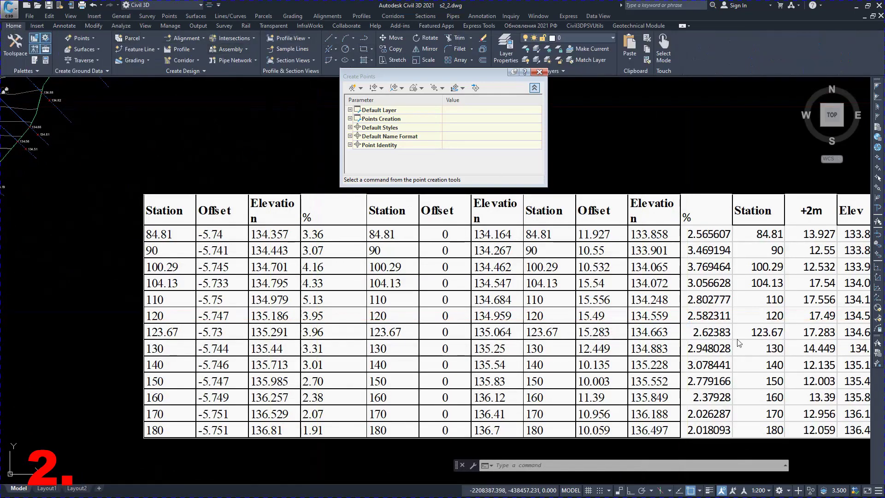
{"action": "type", "text": "rec"}
{"action": "key", "text": "Return"}
{"action": "left_click", "coordinate": [686, 322]}
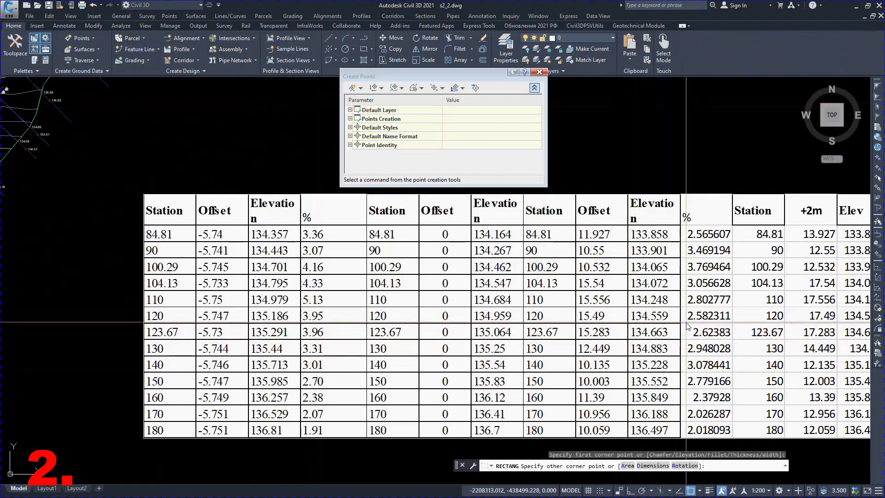
{"action": "left_click", "coordinate": [731, 309]}
{"action": "scroll", "coordinate": [719, 320], "scroll_direction": "up", "scroll_amount": 8}
{"action": "scroll", "coordinate": [689, 322], "scroll_direction": "down", "scroll_amount": 10}
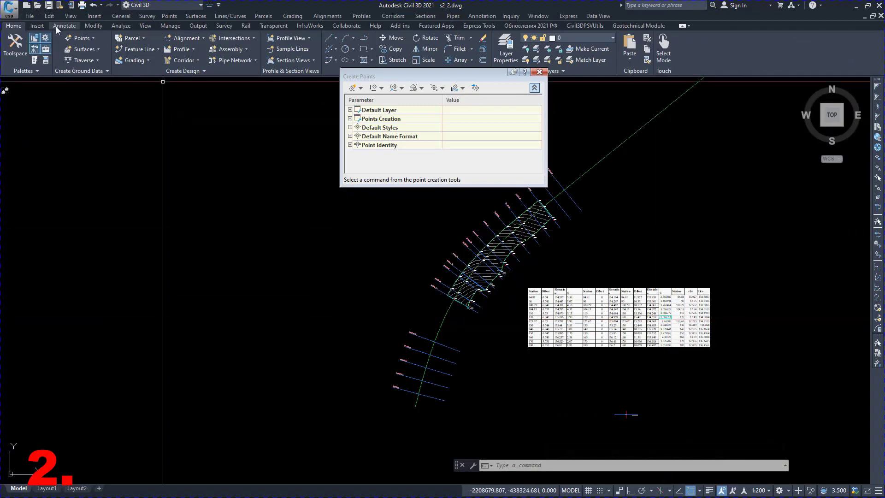
- Open the surface label types for adding a label to the surface
{"action": "left_click", "coordinate": [63, 26]}
{"action": "left_click", "coordinate": [22, 62]}
{"action": "mouse_move", "coordinate": [34, 76]}
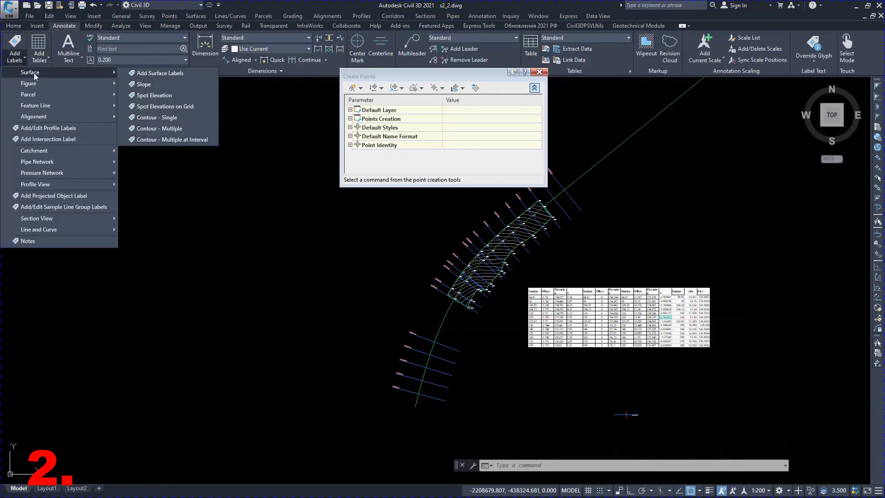